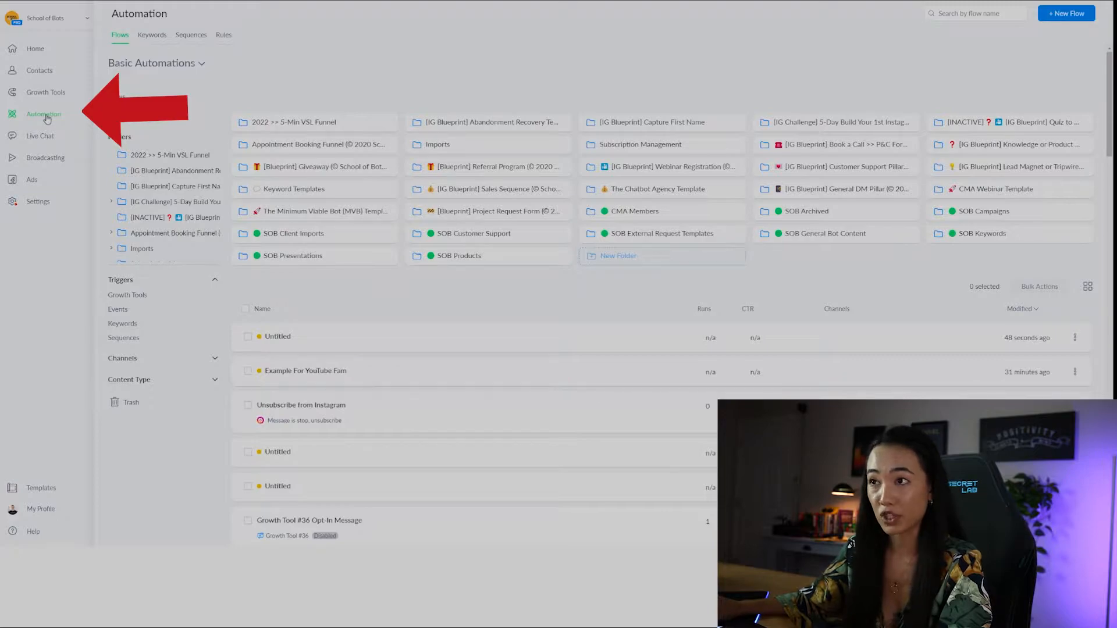
Create a new automation flow from scratch and name it "E-Commerce Store Sale"
click(1070, 14)
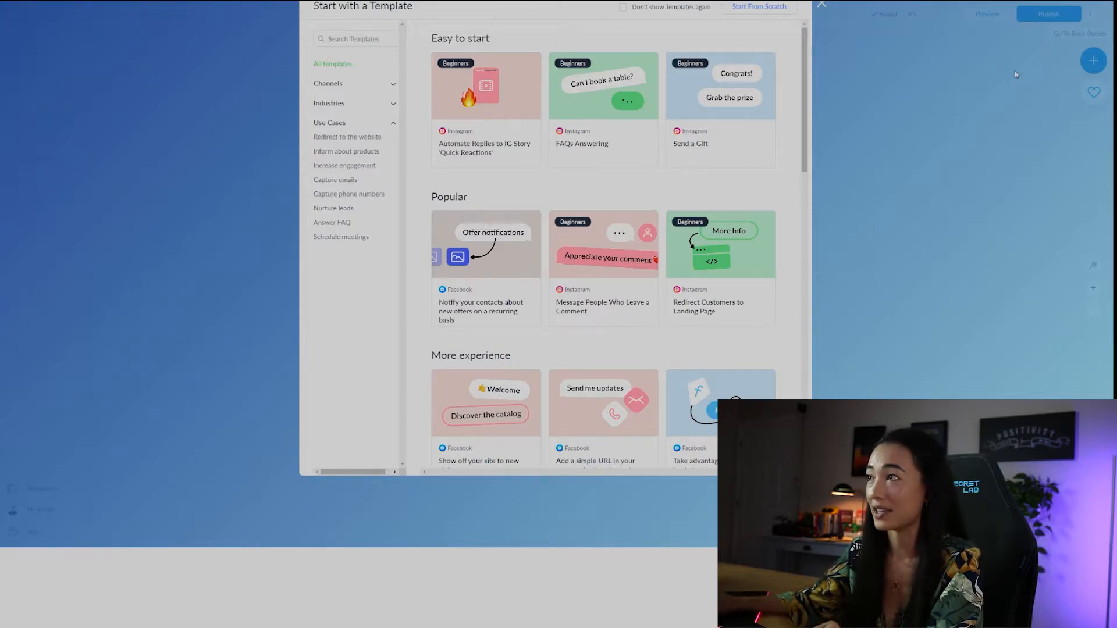
click(767, 8)
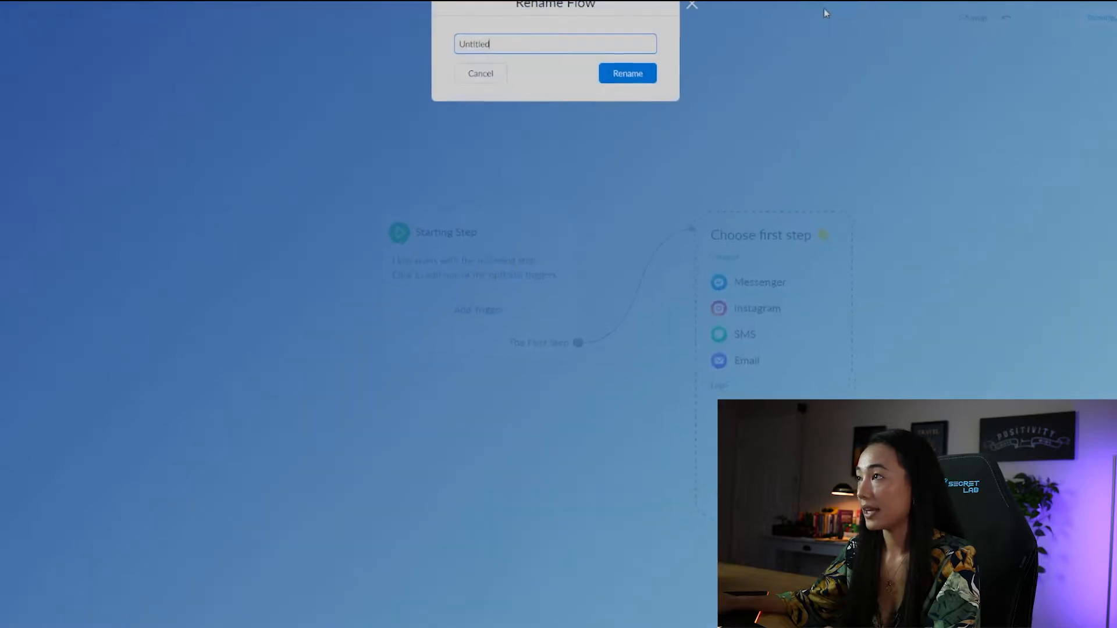
drag(524, 46, 382, 36)
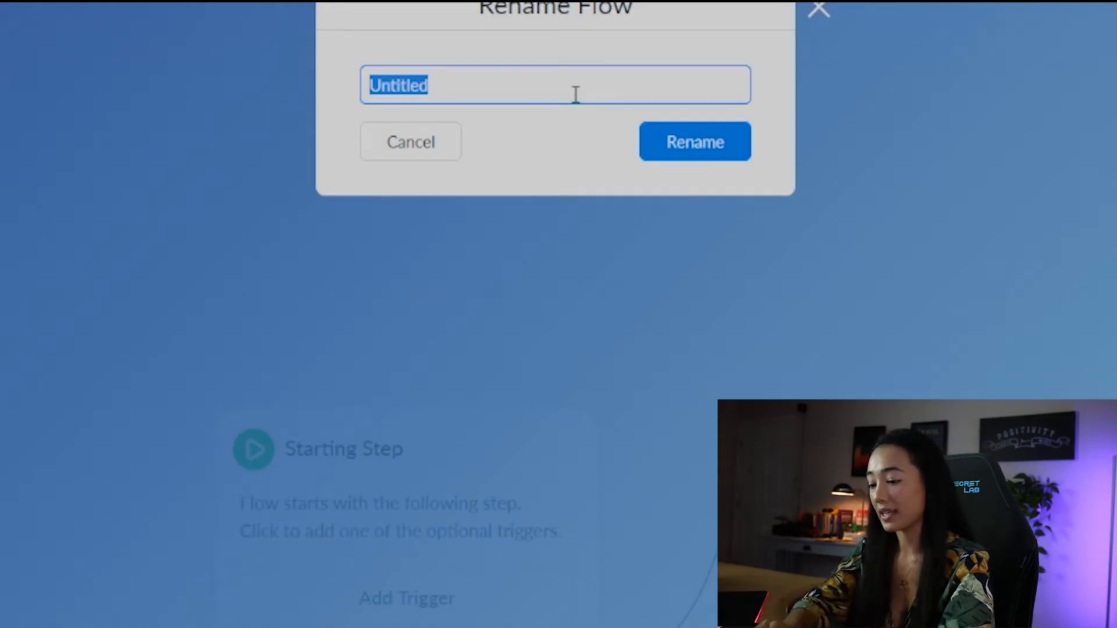
text(e-)
text(-c)
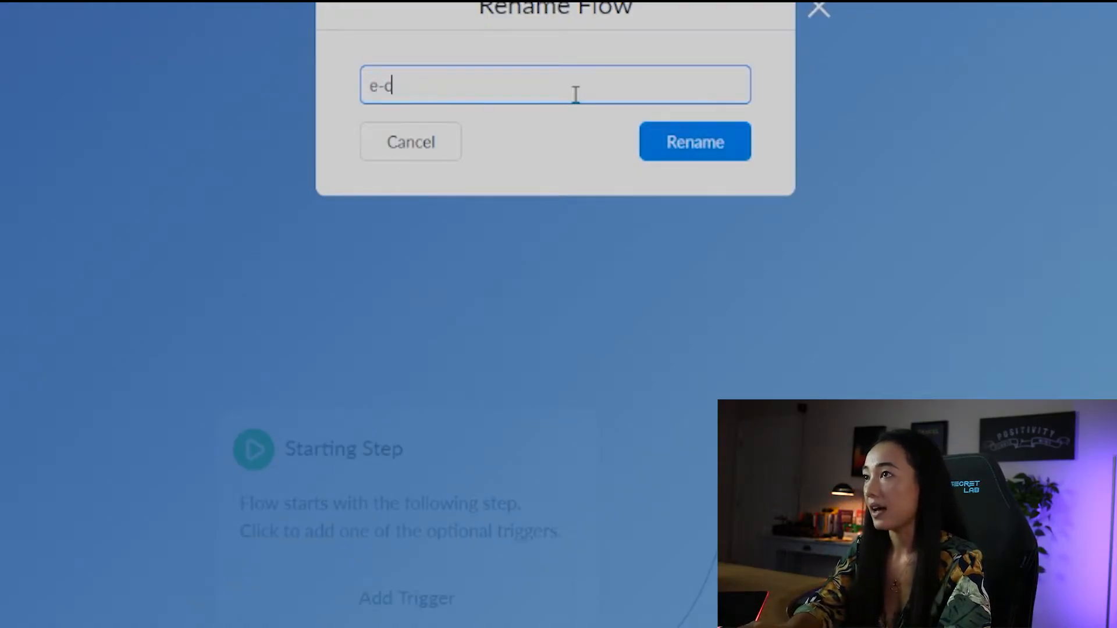
key(BackSpace)
key(BackSpace)
key(BackSpace)
text(E-Commerce)
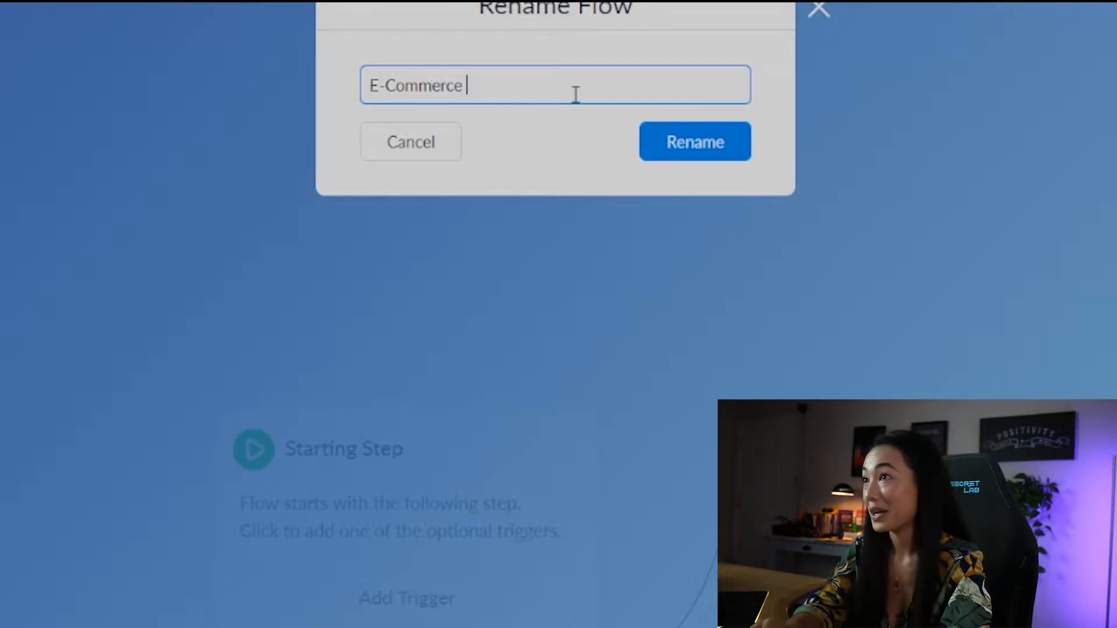
text(Store Sale)
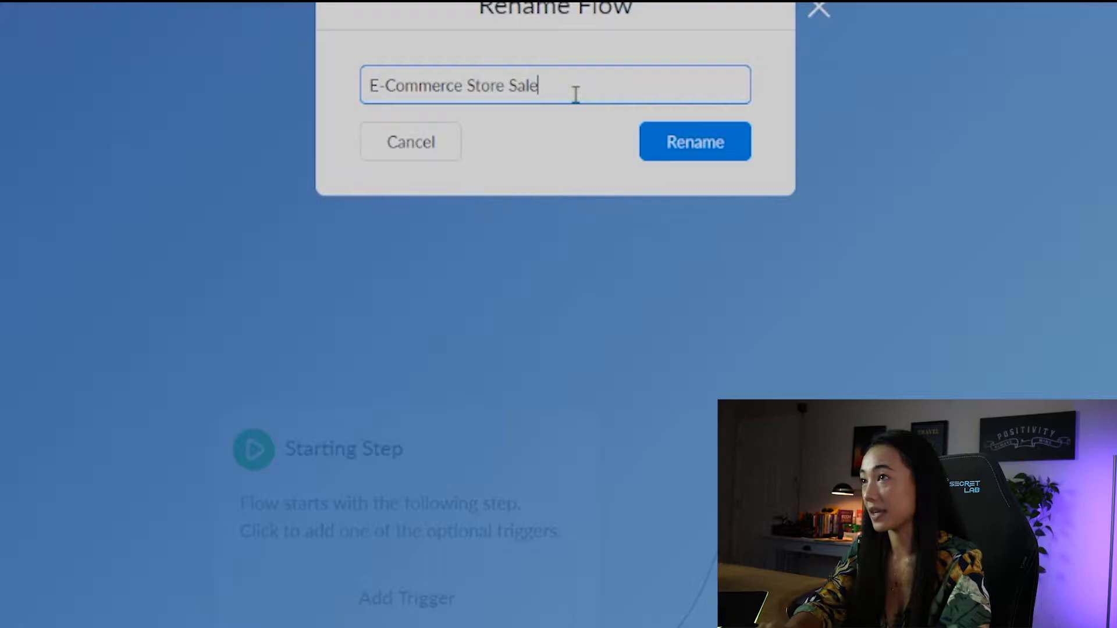
click(739, 154)
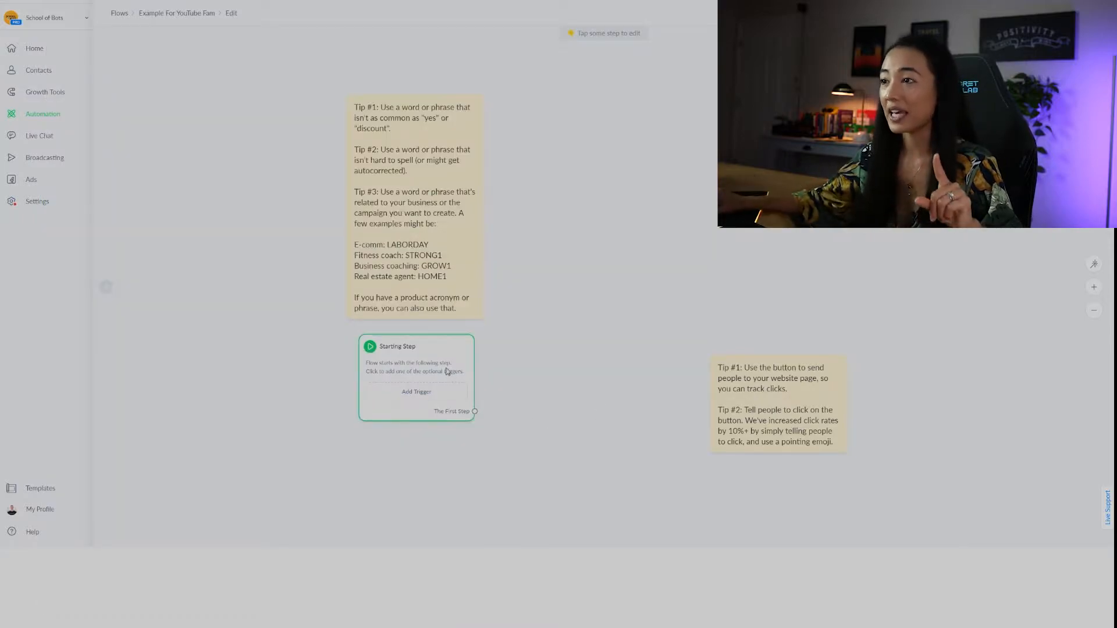
Add an Instagram Comments trigger to the flow's Starting Step
click(448, 371)
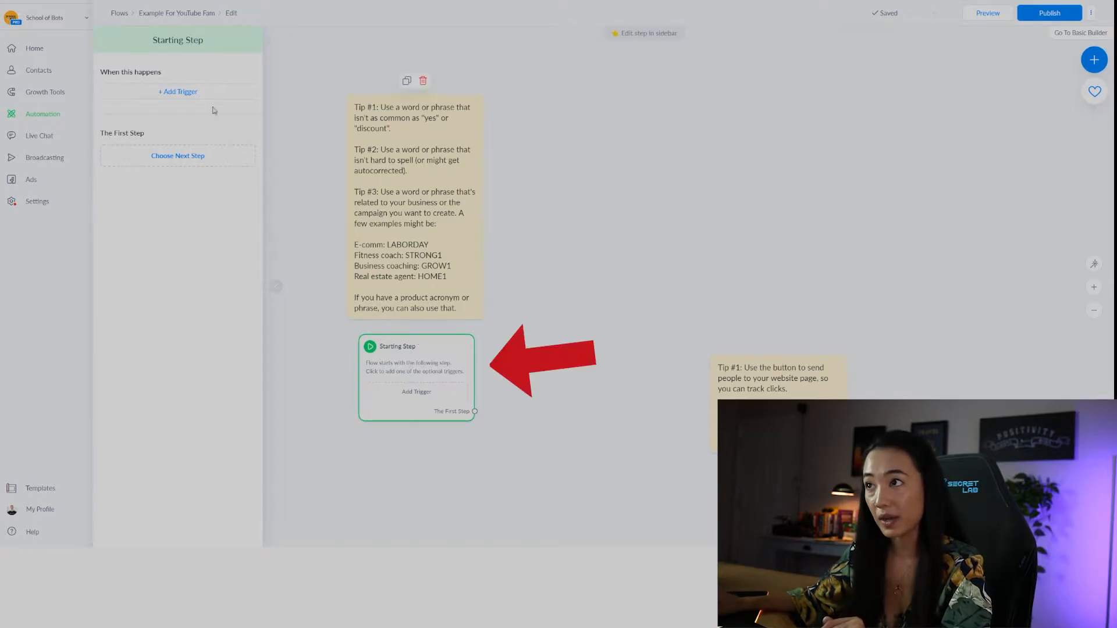
click(181, 92)
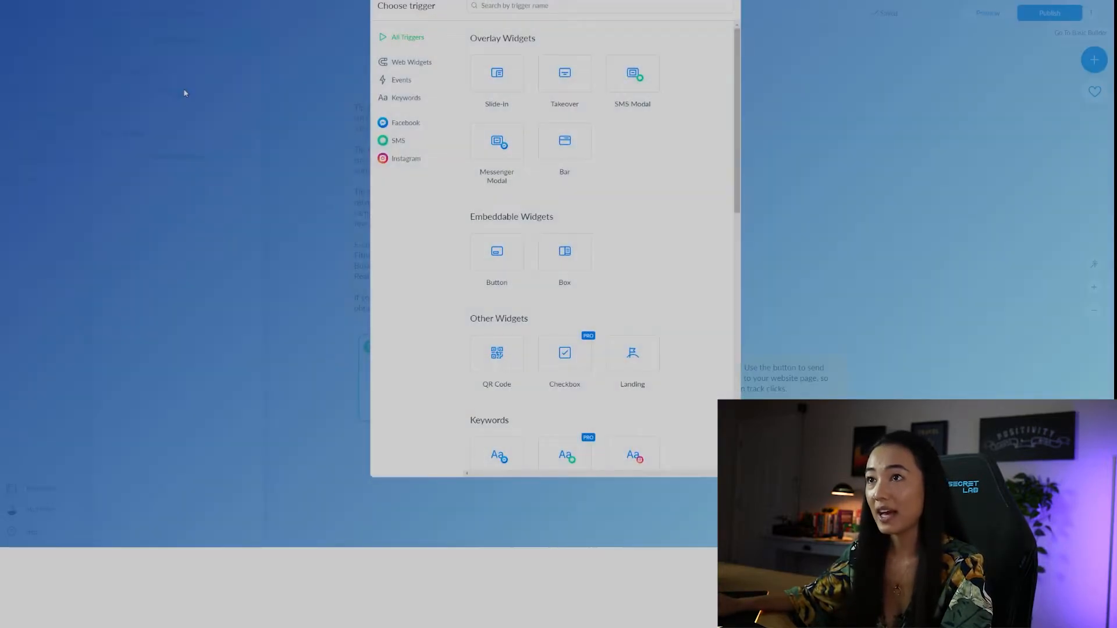
click(416, 162)
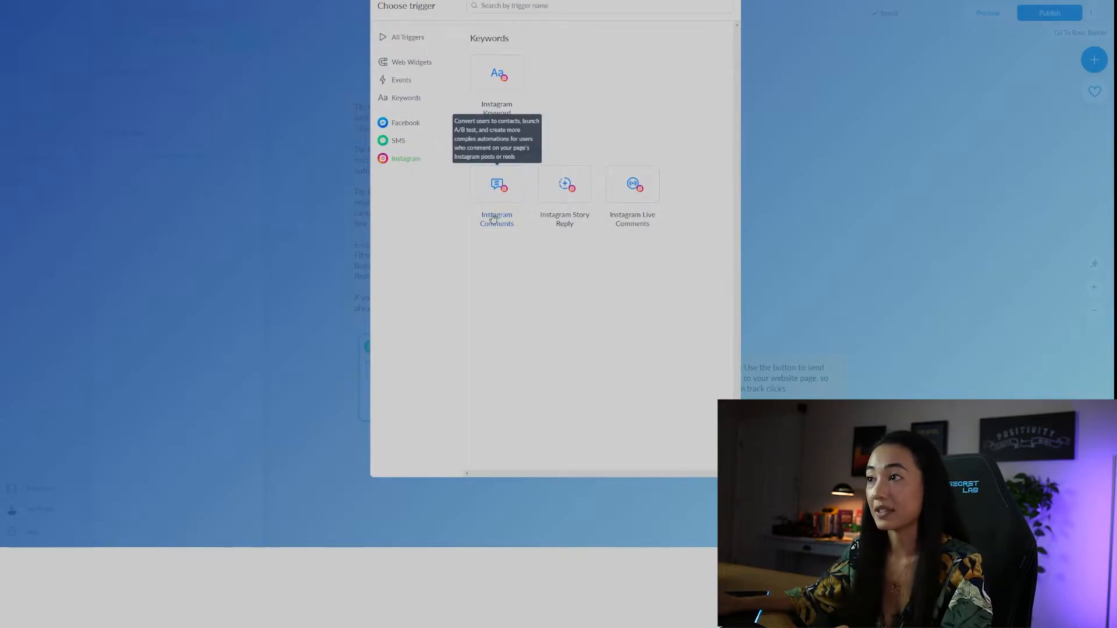
click(495, 186)
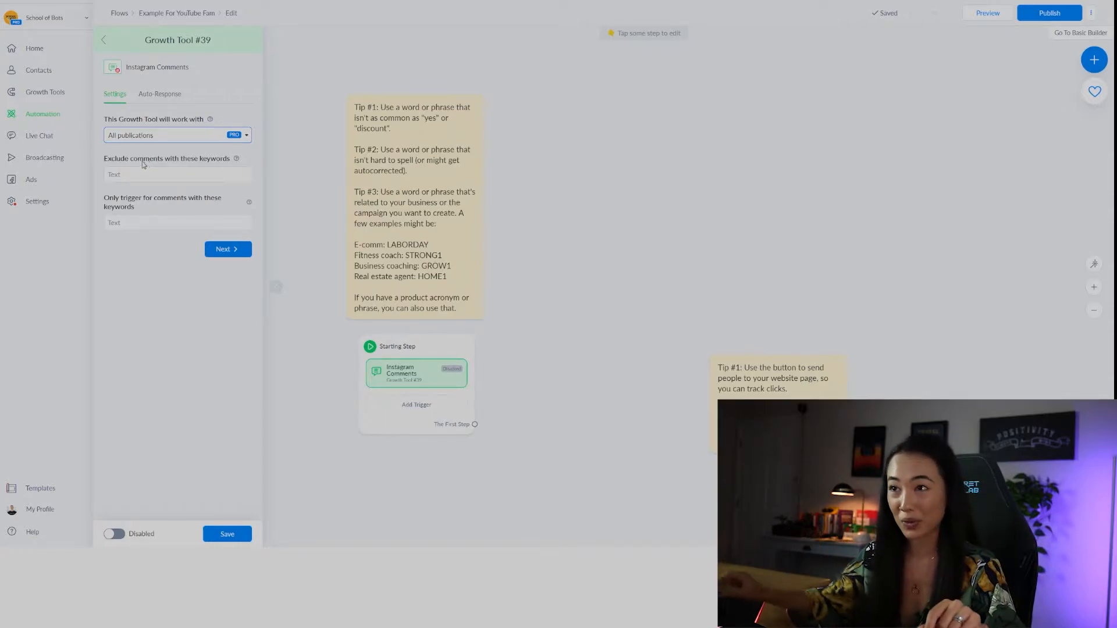
Limit the trigger to comments with the keywords "LABORDAY, LABOR DAY, LABR DAY" and continue to the auto-response settings
click(108, 224)
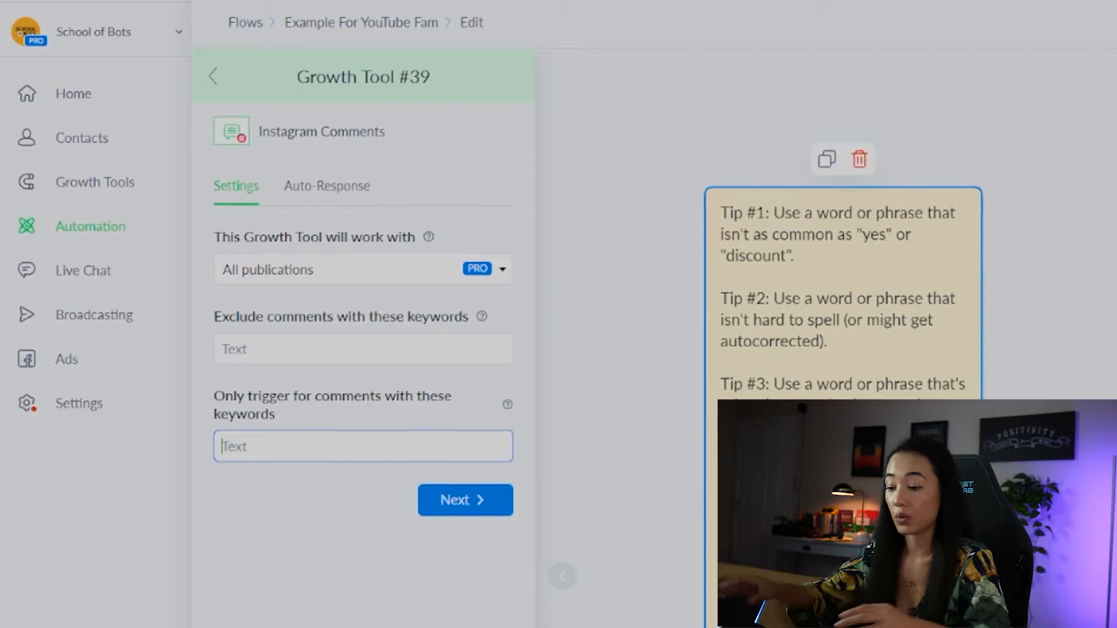
text(LABORDAY)
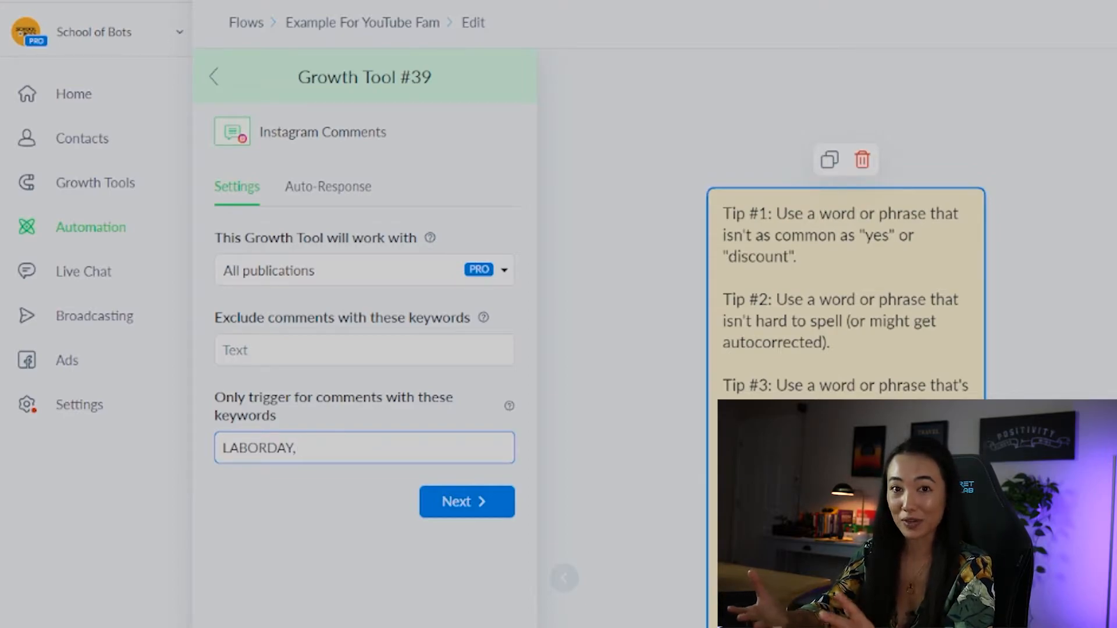
text(, )
text(LABOR DAY)
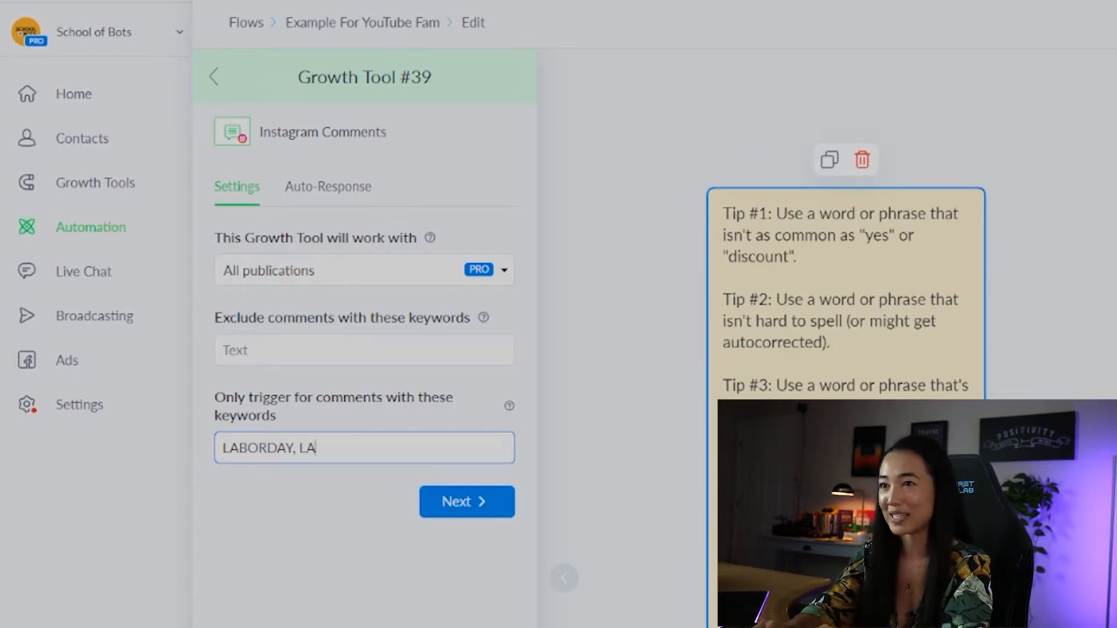
text(, LABR DAY)
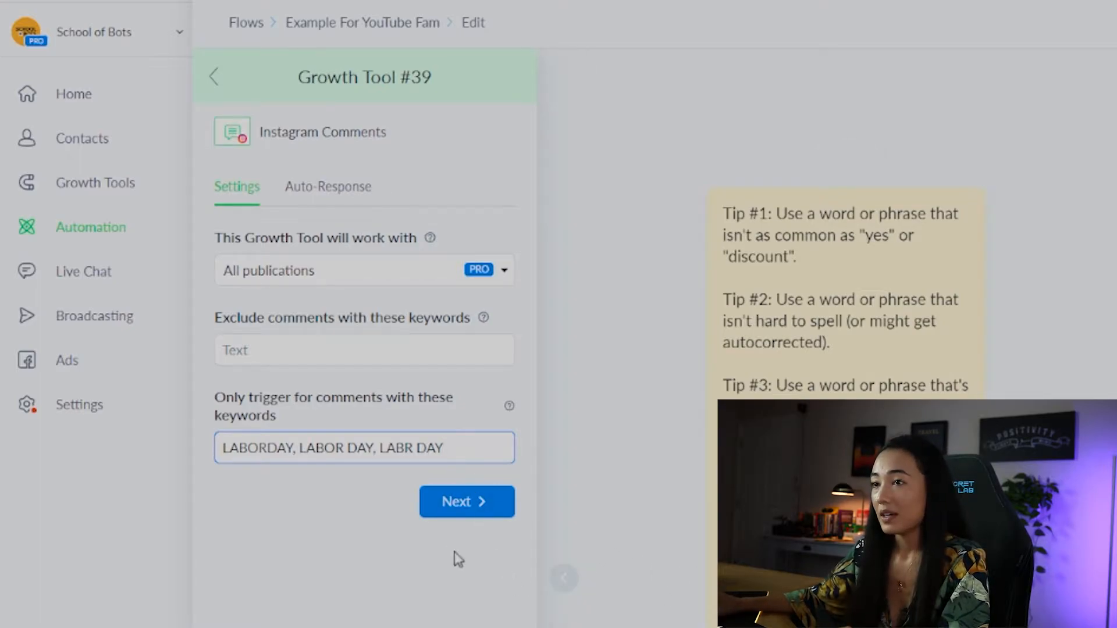
click(478, 510)
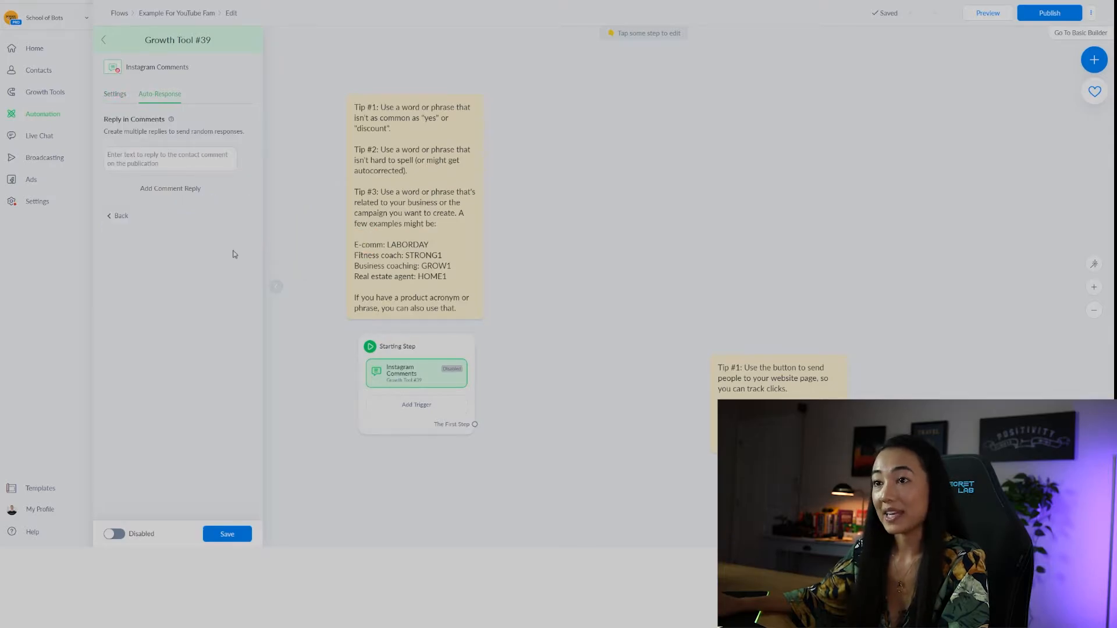
Add two more comment reply fields to the trigger's auto-response and save the trigger
click(182, 158)
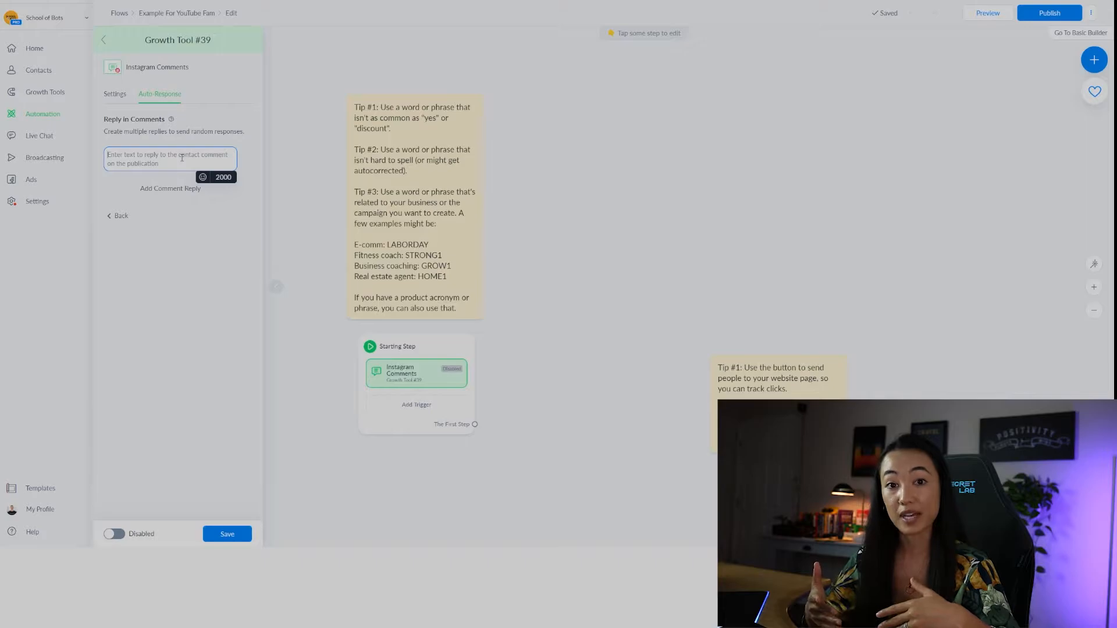
click(149, 192)
click(164, 224)
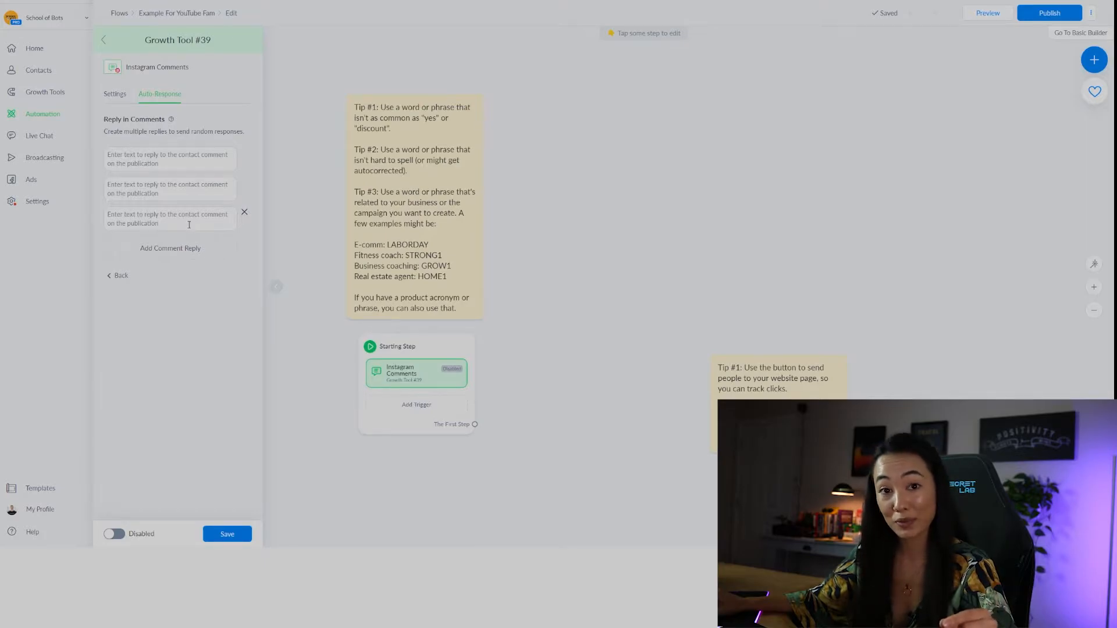
click(387, 349)
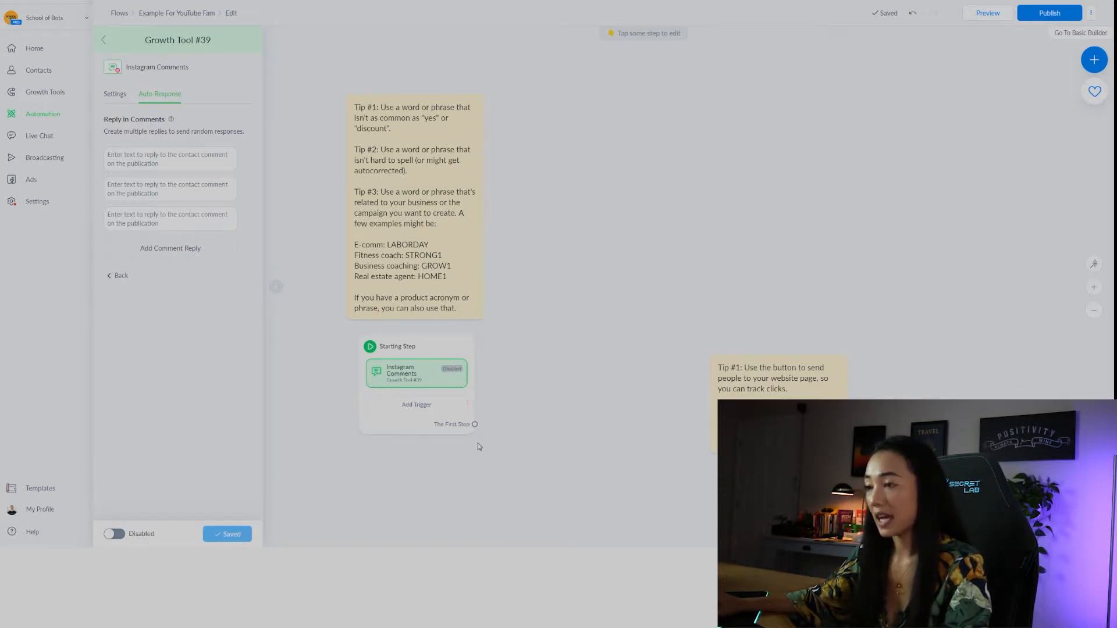
Connect a new Instagram message to the Starting Step's first-step output and set it as a reply to Instagram Comments
scroll(477, 445, up, 3)
scroll(504, 427, down, 3)
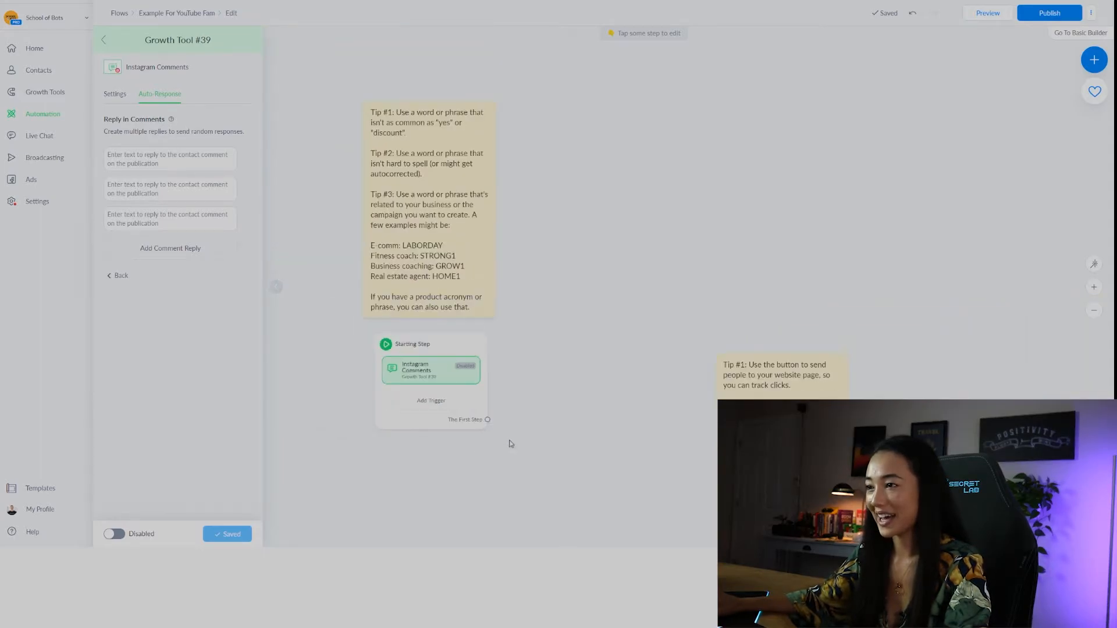
drag(487, 419, 566, 319)
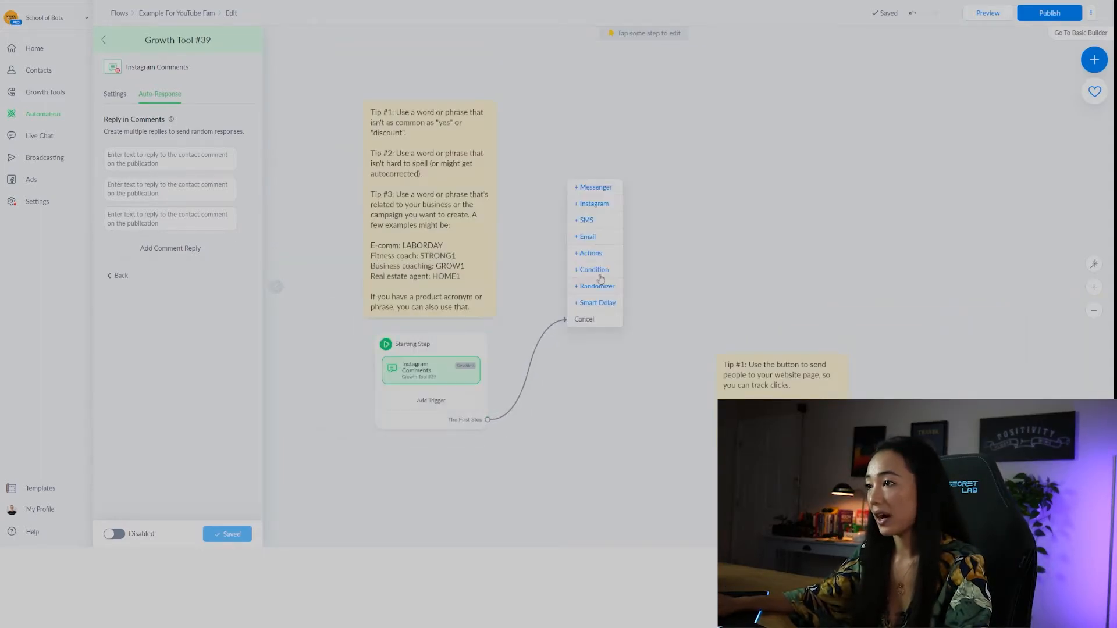
click(596, 203)
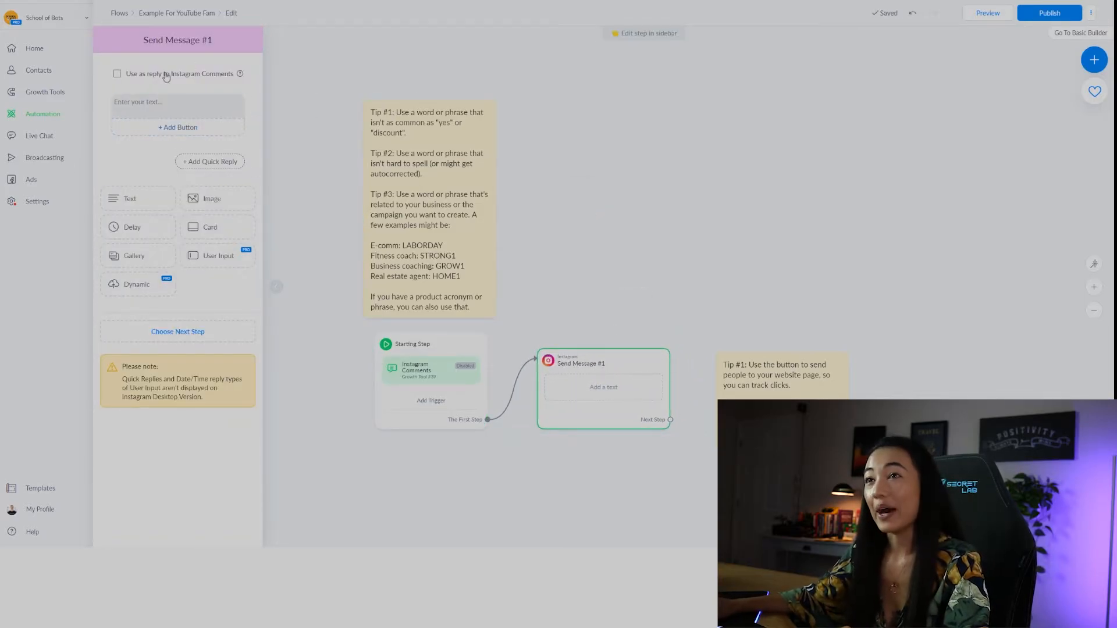
click(181, 79)
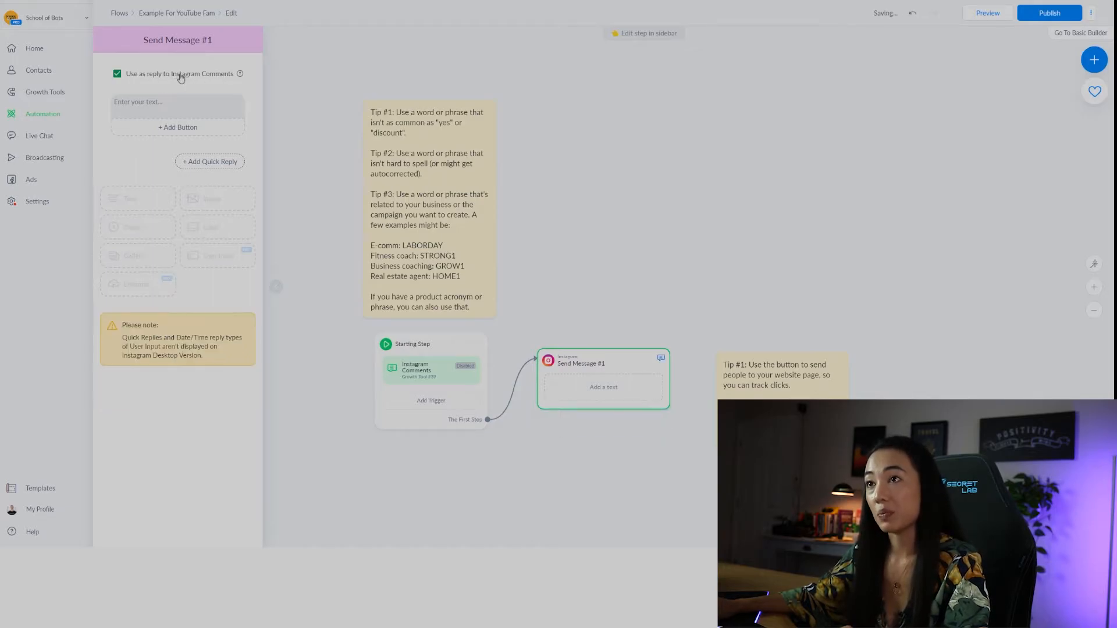
Write the Labor Day sale message: 15% off before September 7th at midnight EST, a shop-now button prompt, and a P.S. about the best-selling eye cream
click(206, 111)
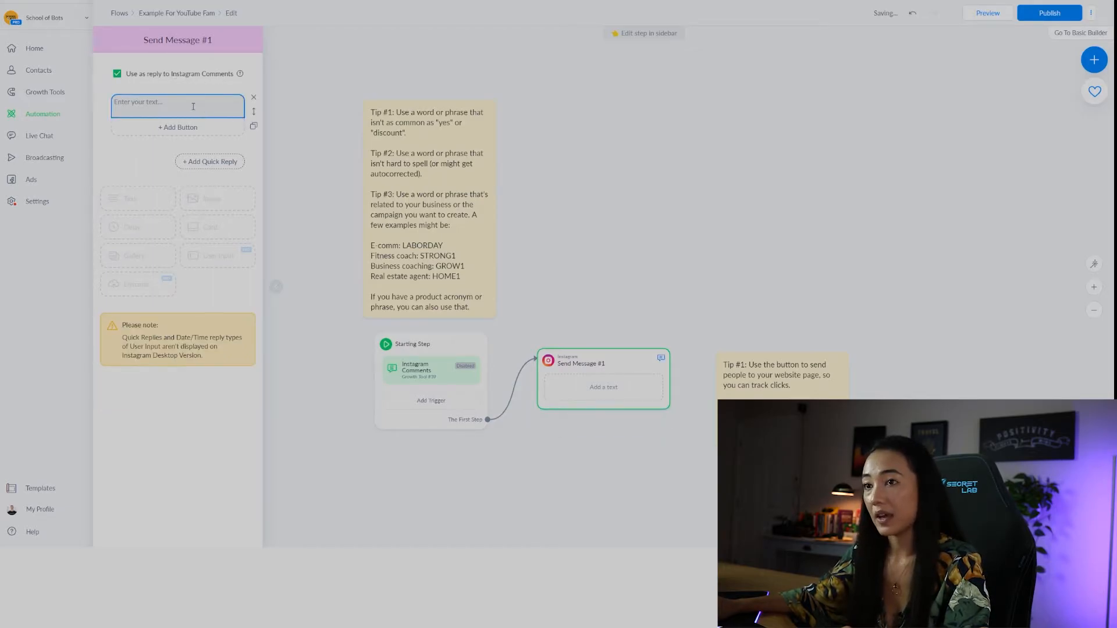
click(193, 106)
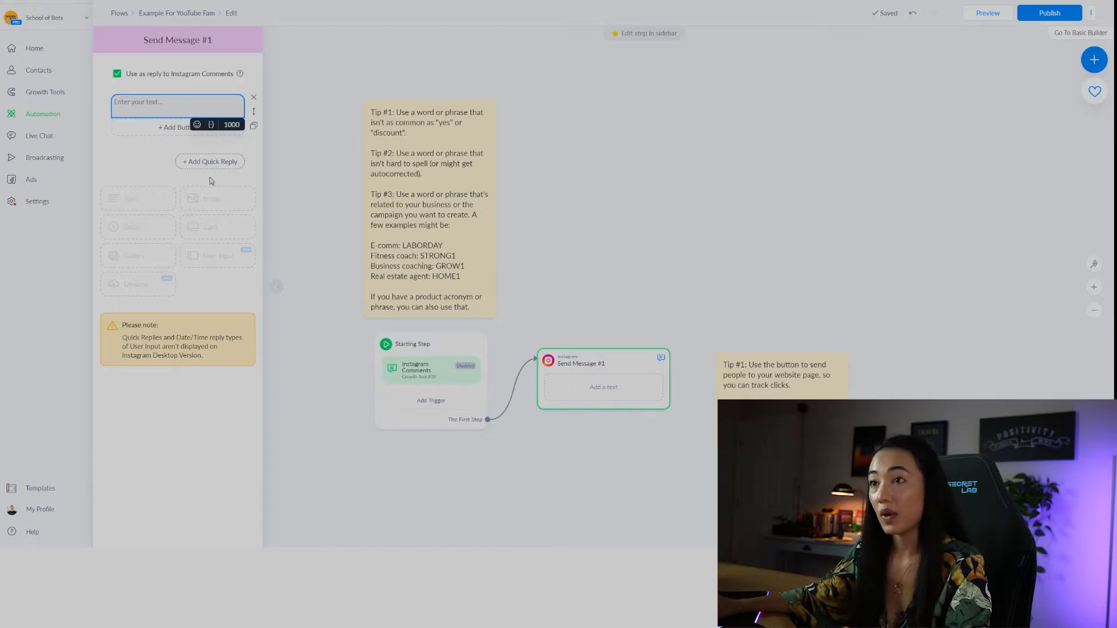
text(Sounds like you're ready to shop our Labor Day sale!  You'll get 15% off when you check out before September 7th at midnight EST 🙌  Click the button to shop now 👇  P.S. Our best-selling eye cream is back in stock this week and it'll definitely sell out 😍)
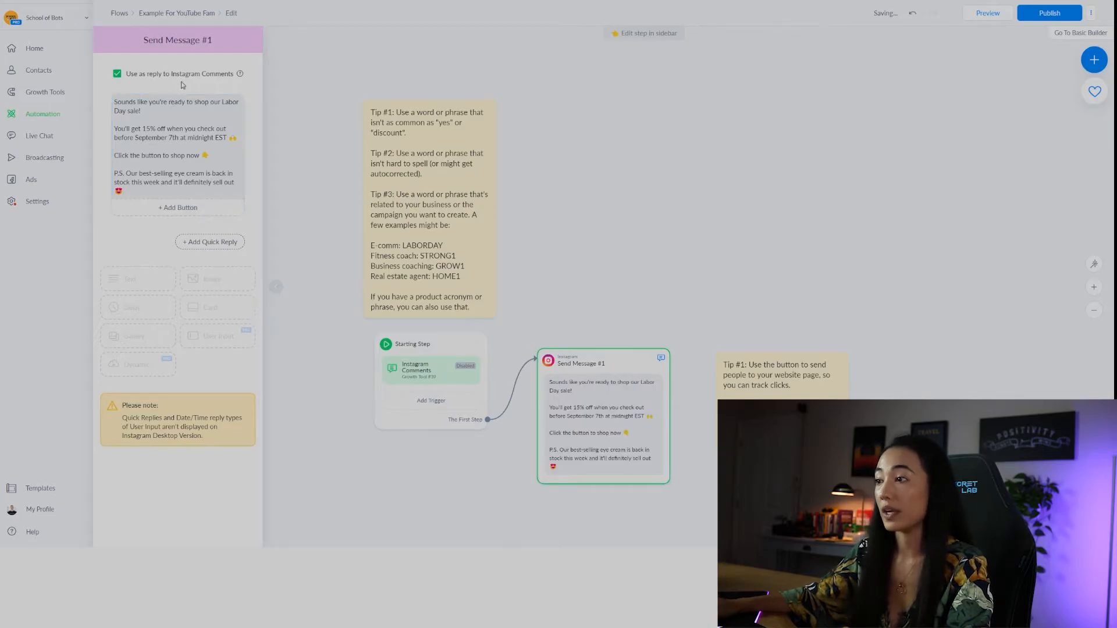
Review the Labor Day message's wording, including its P.S. line, alongside the button tips on the canvas
scroll(658, 442, up, 2)
drag(718, 361, 681, 257)
click(681, 257)
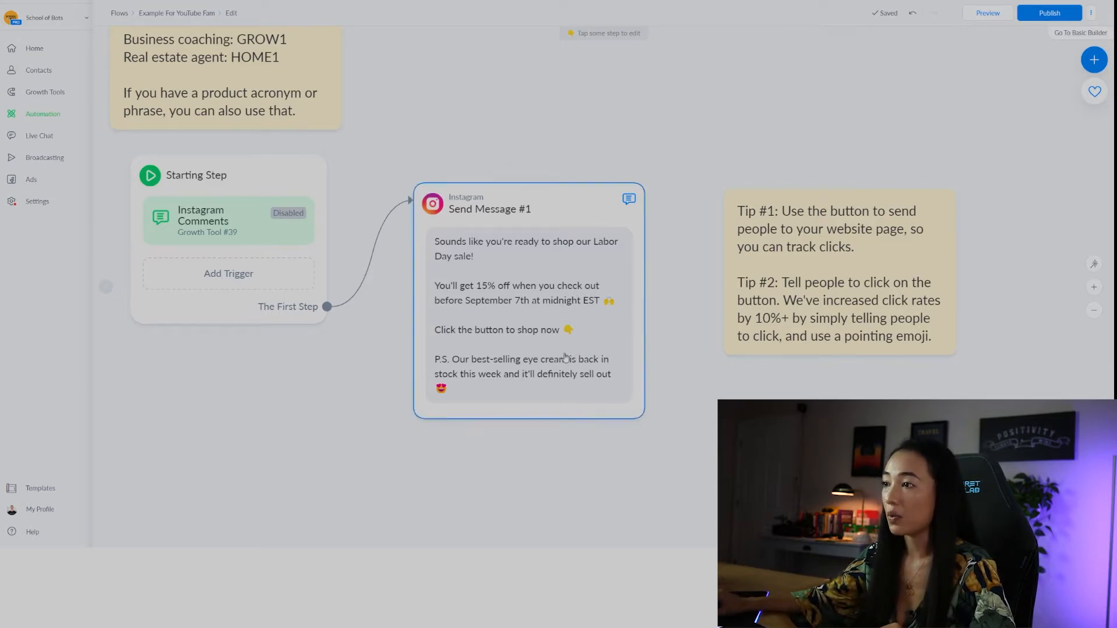
click(565, 357)
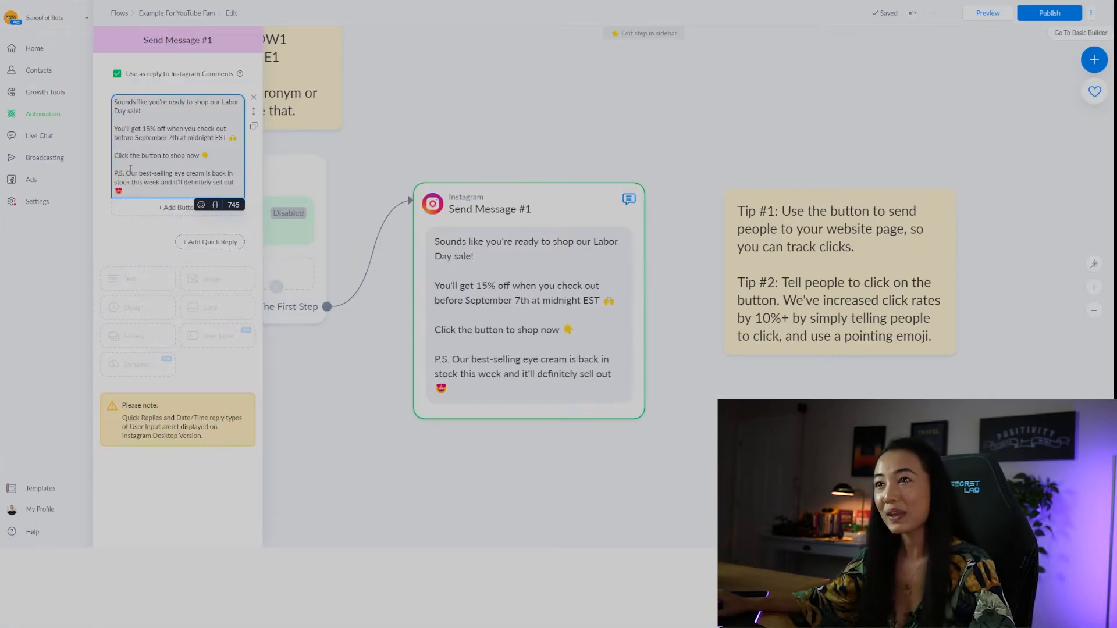
drag(114, 173, 161, 193)
click(162, 194)
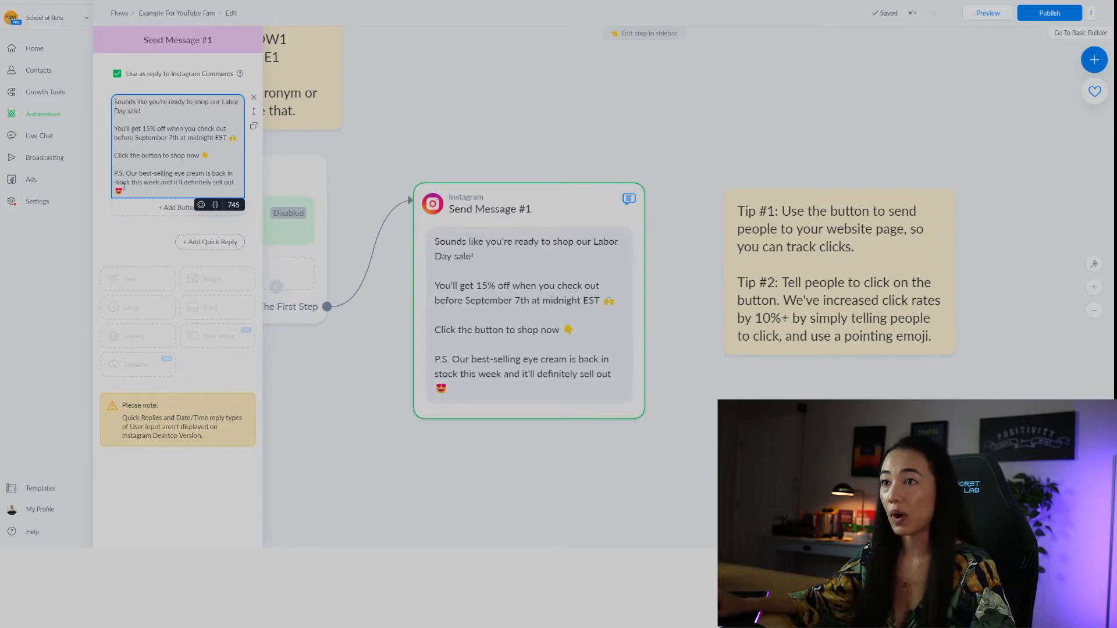
drag(114, 174, 122, 191)
click(442, 121)
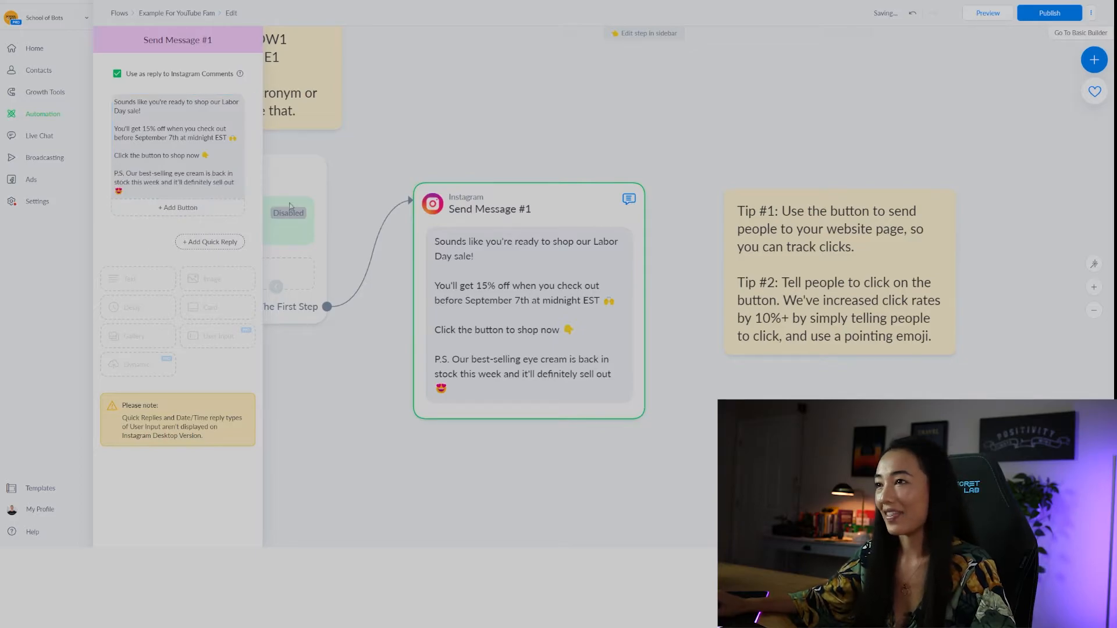
drag(467, 102, 491, 184)
scroll(485, 199, down, 2)
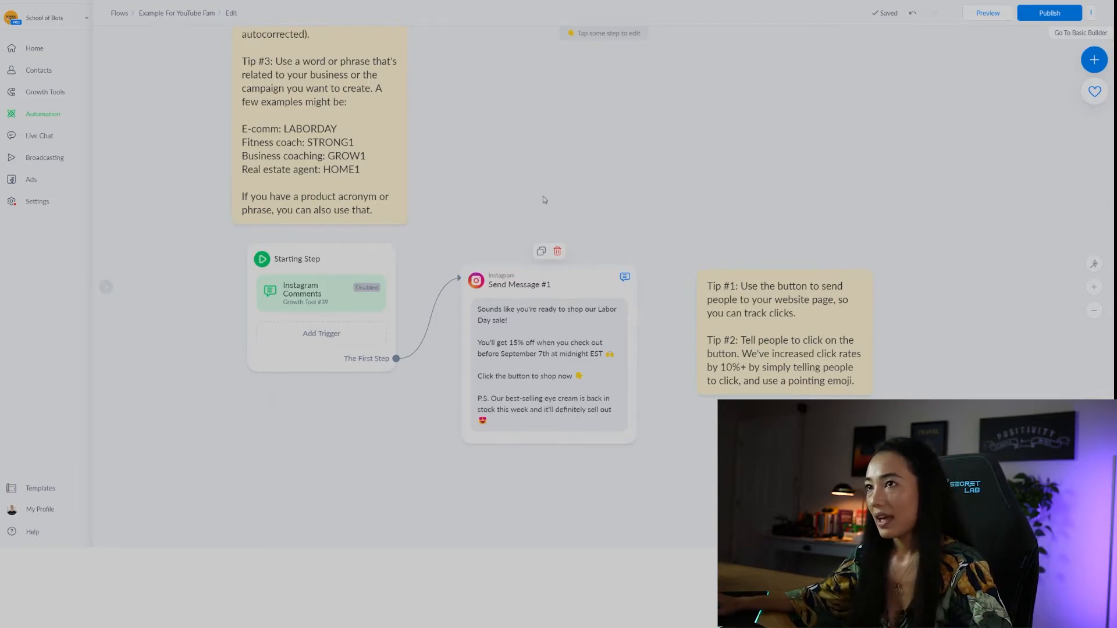
Add a button titled "👉 Access the Sale!" to the Labor Day sale message
scroll(569, 251, up, 2)
click(555, 384)
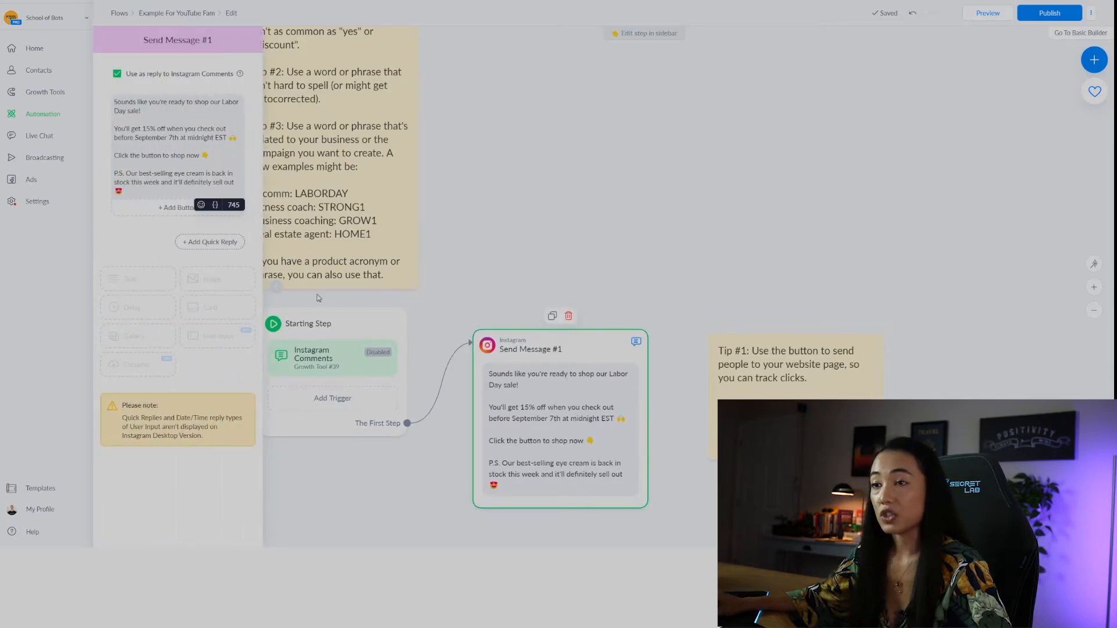
click(174, 213)
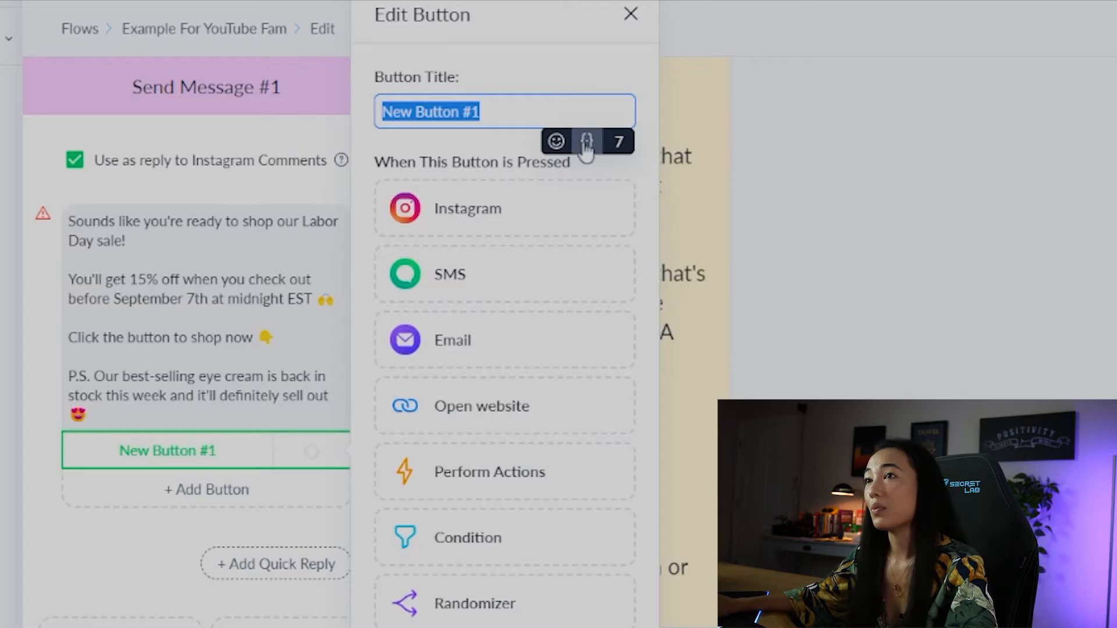
click(555, 141)
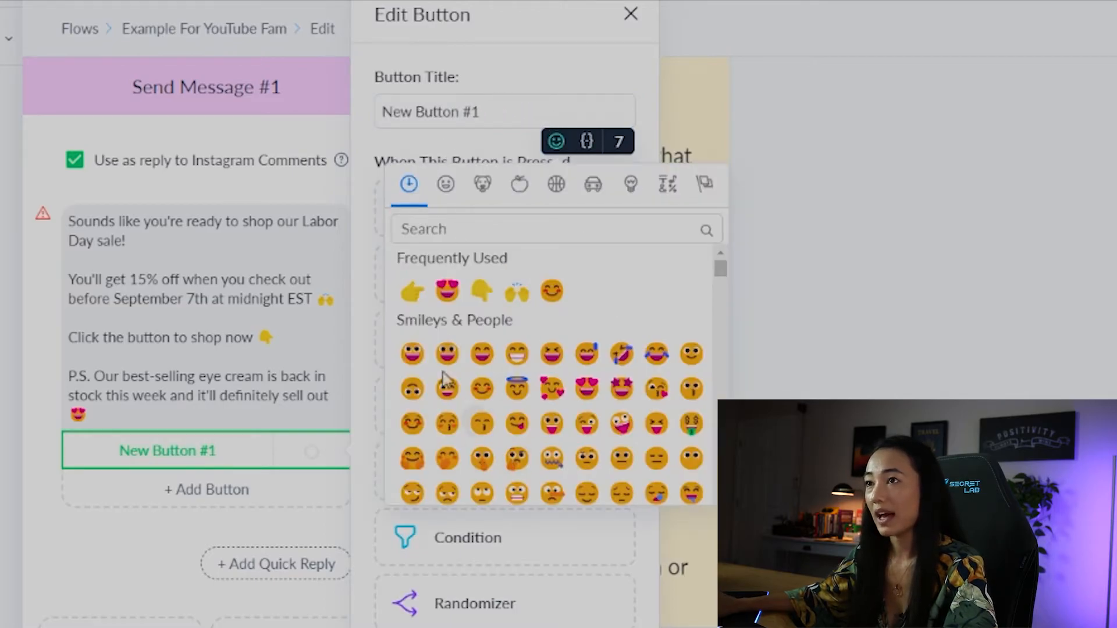
click(411, 290)
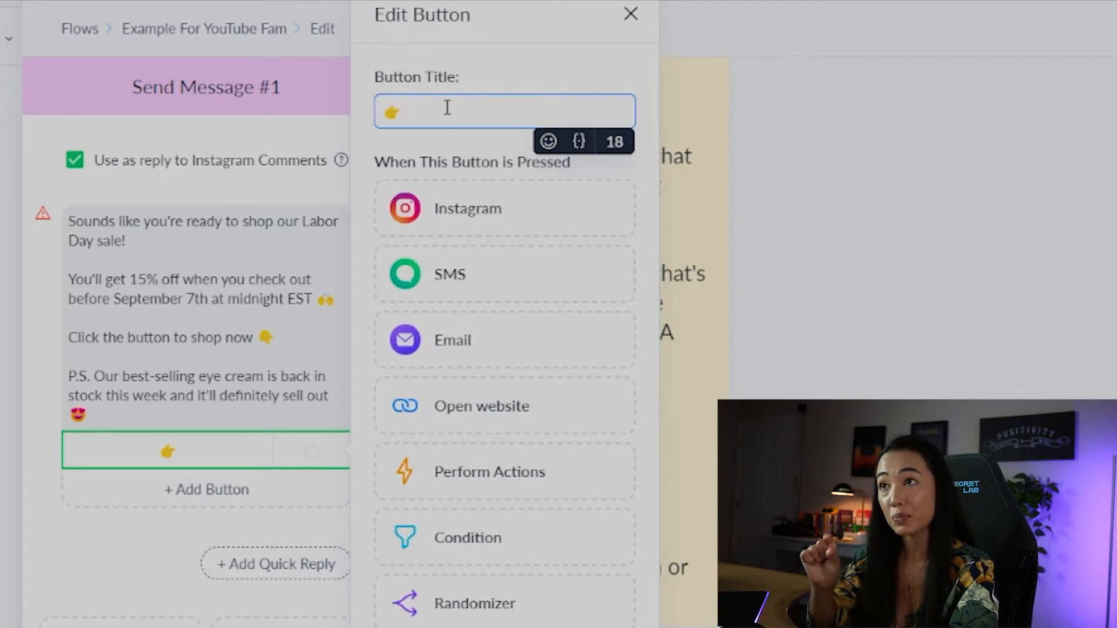
text(Access)
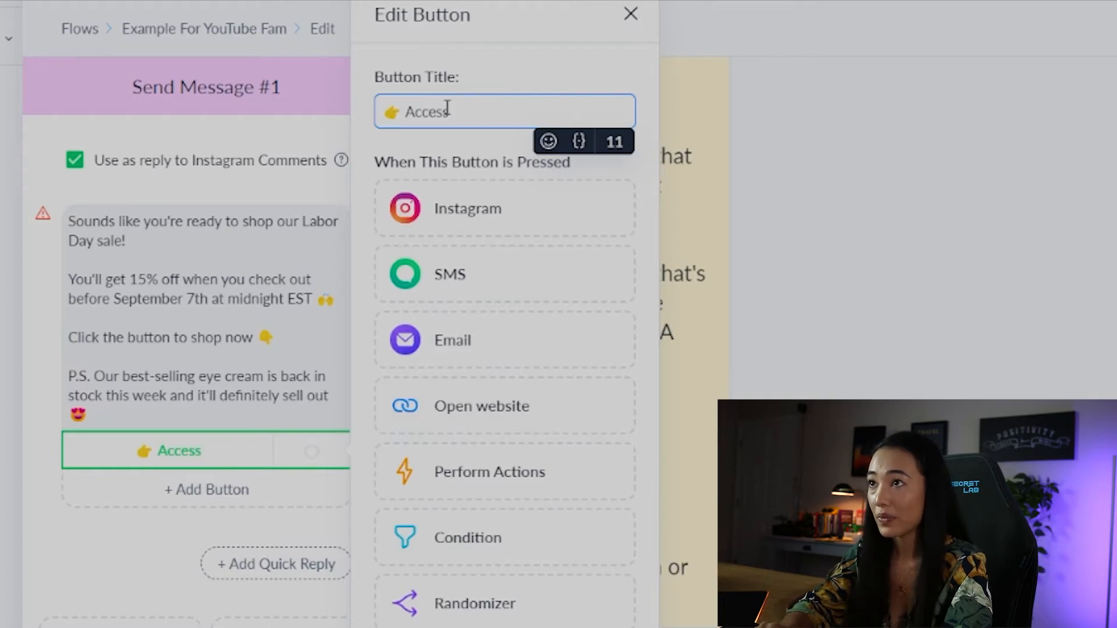
text(the Sale!)
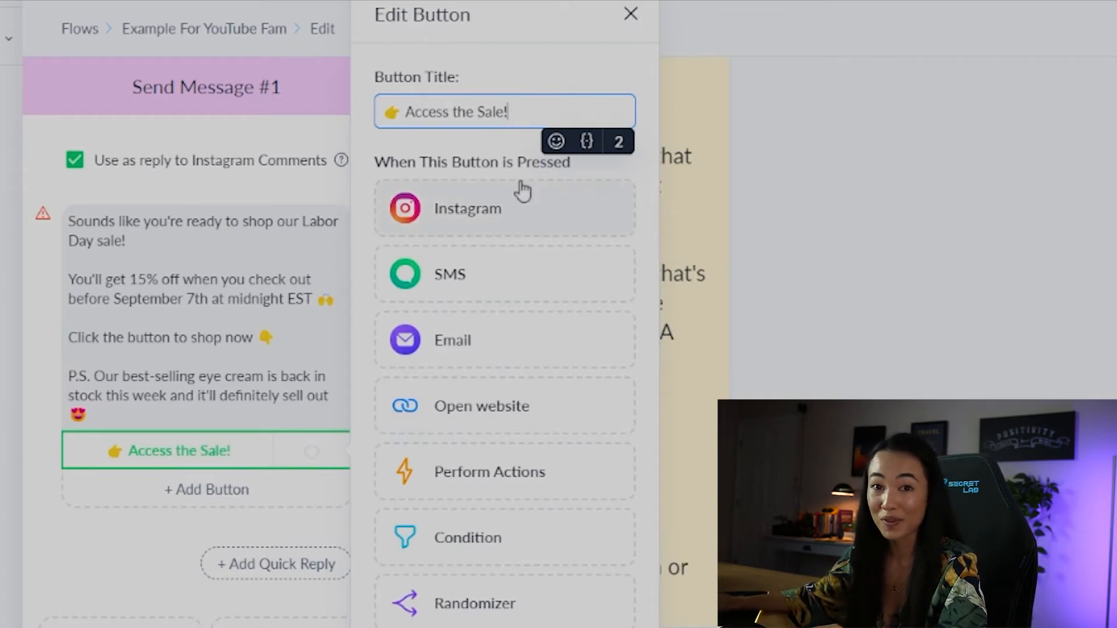
click(461, 414)
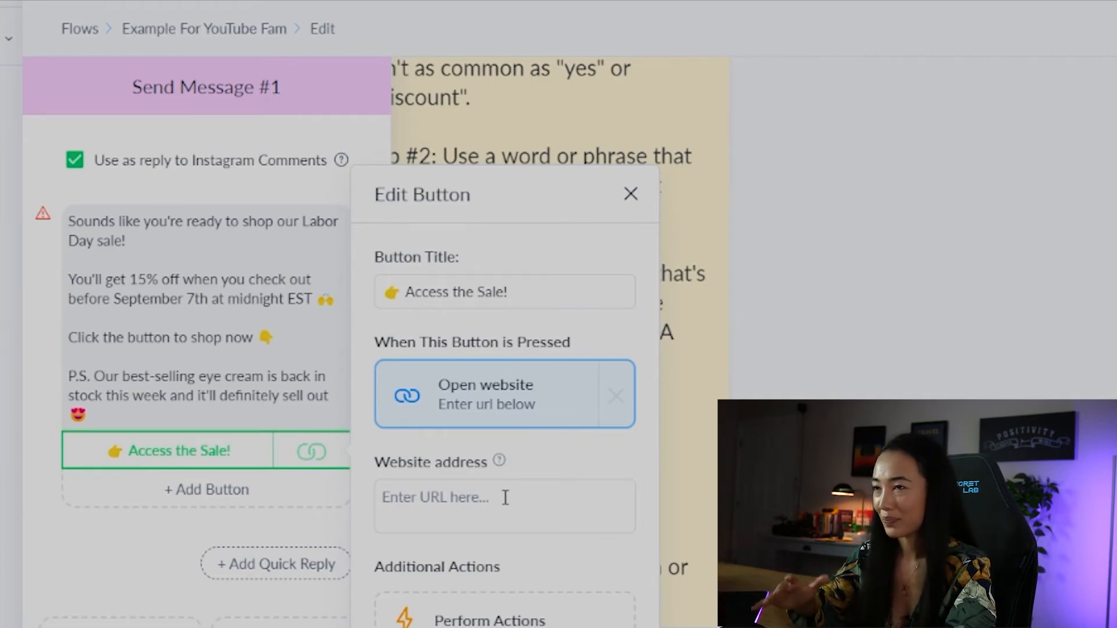
click(421, 501)
text(ht)
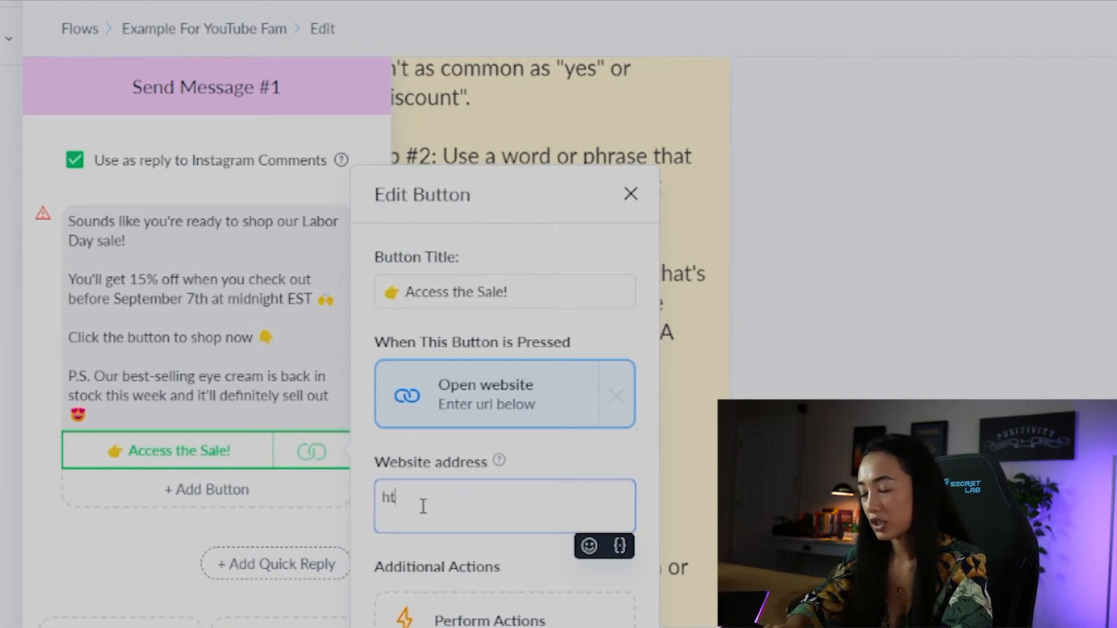
text(tps://shopify.com)
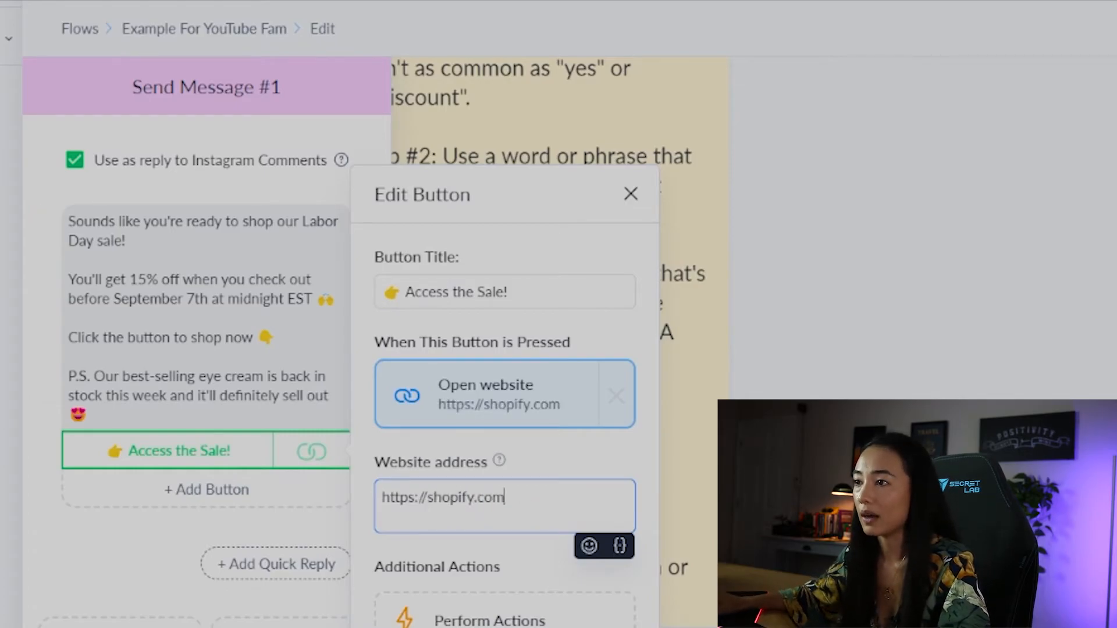
click(605, 627)
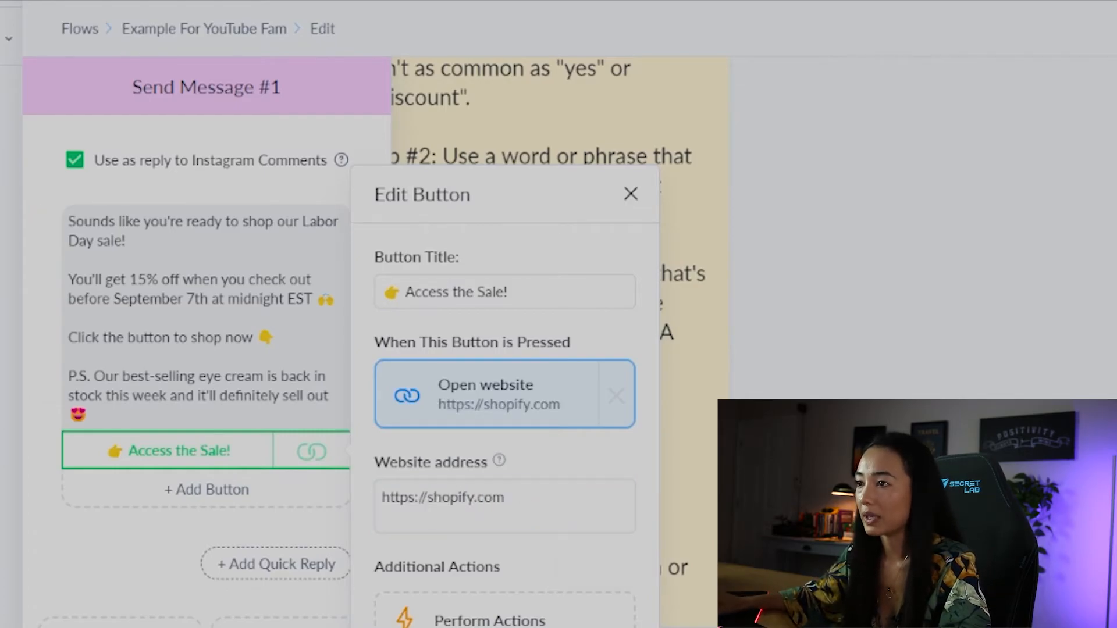
drag(733, 622, 715, 431)
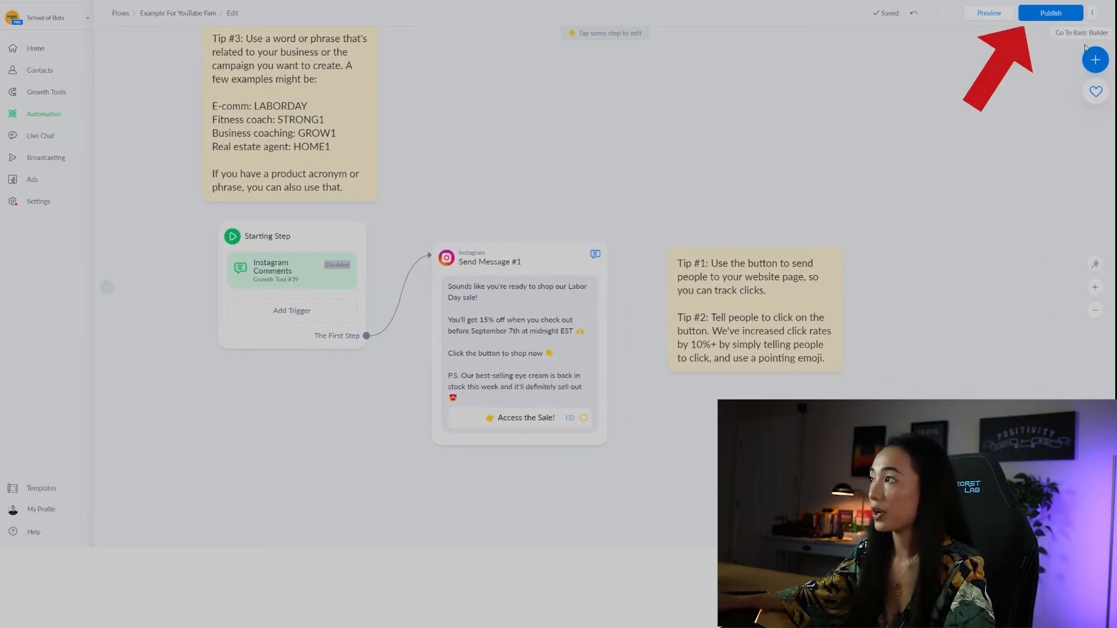
Publish the flow and activate its Instagram Comments trigger
click(1041, 12)
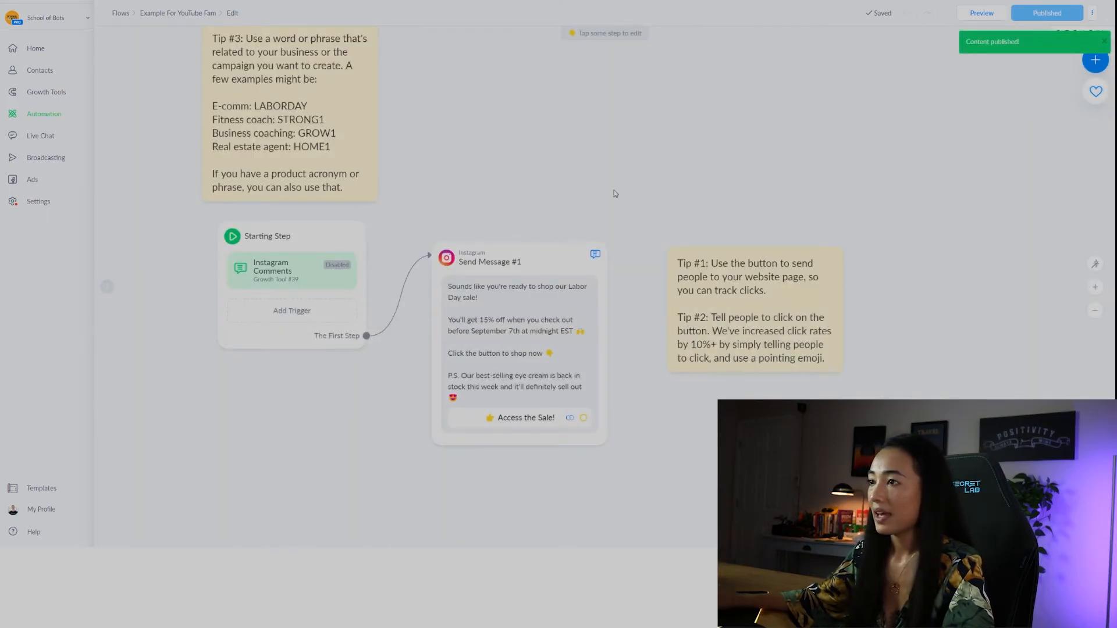
click(324, 273)
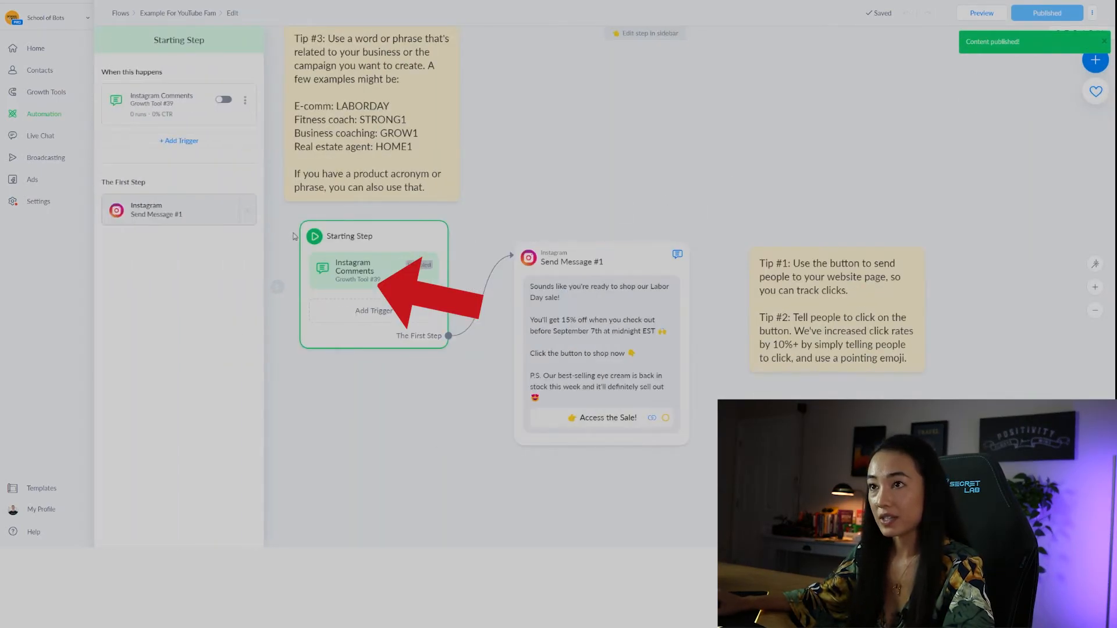
click(155, 110)
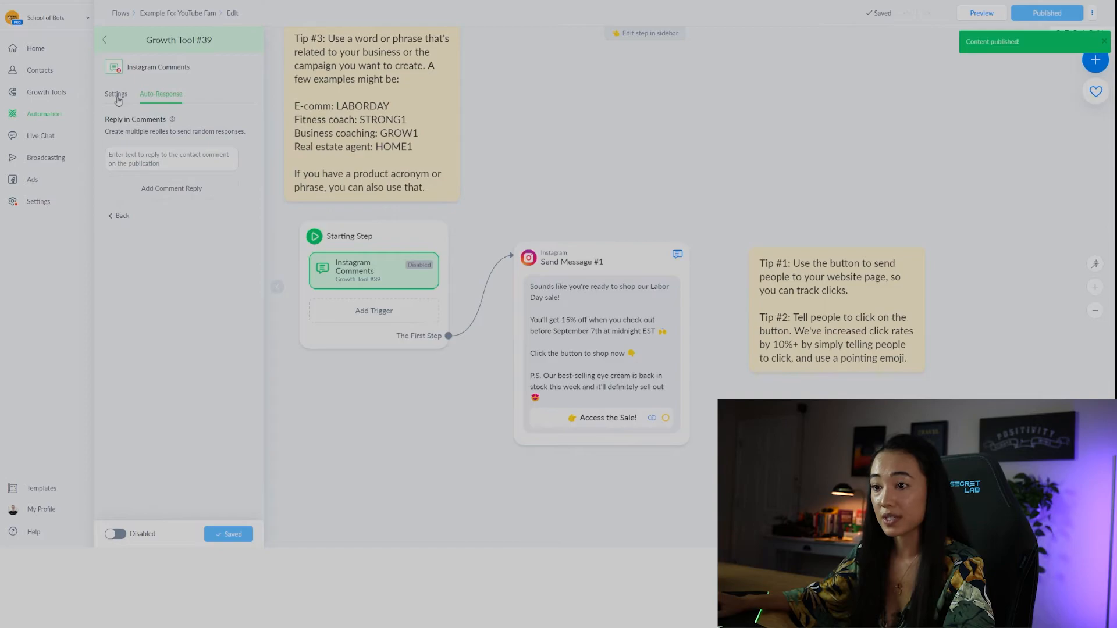
click(117, 95)
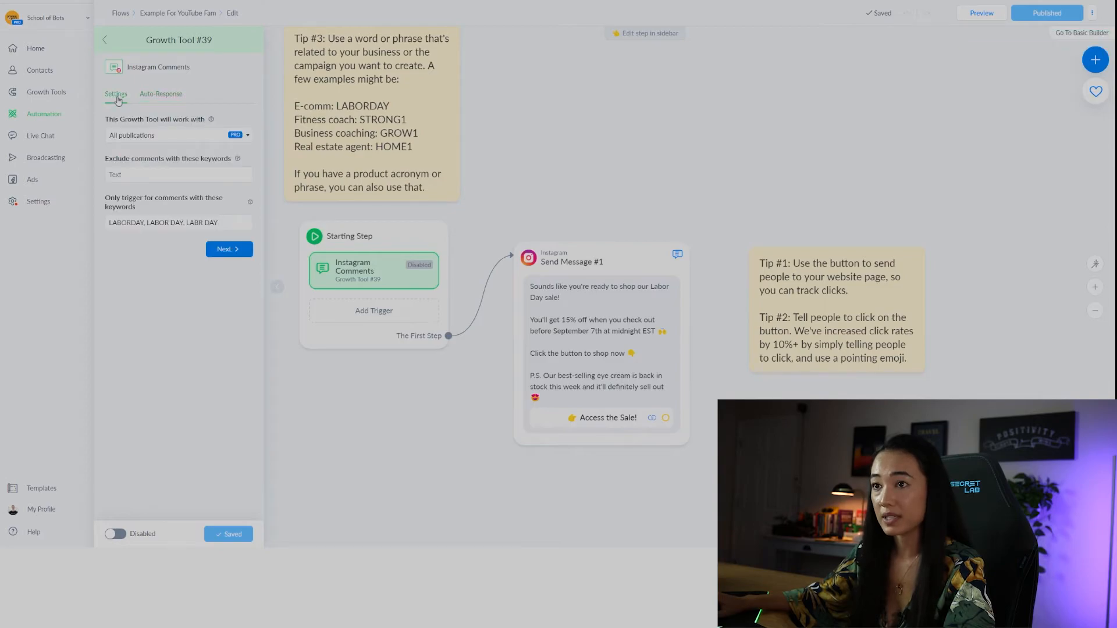
click(114, 534)
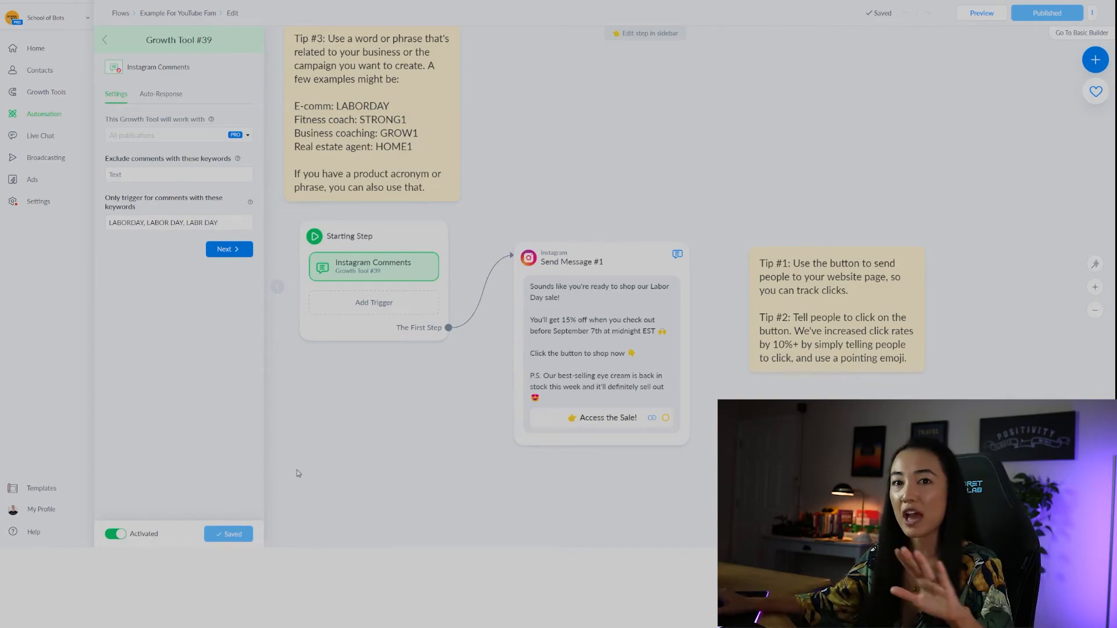
click(330, 448)
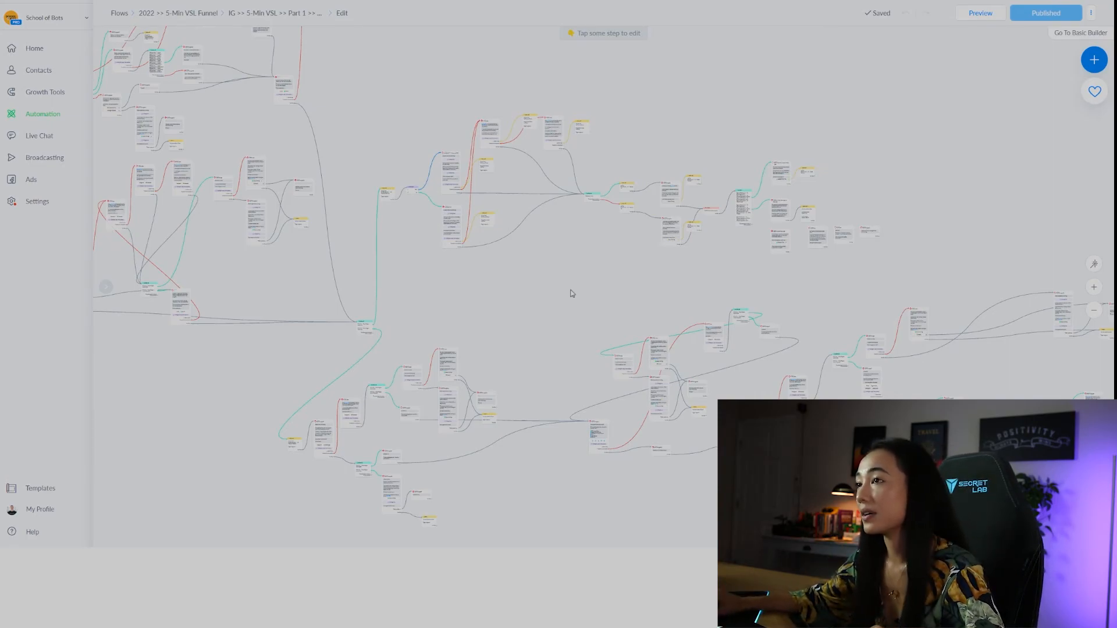
Examine the branches of the 5-Min VSL funnel flow, both close up and as an overall layout
drag(603, 310, 486, 242)
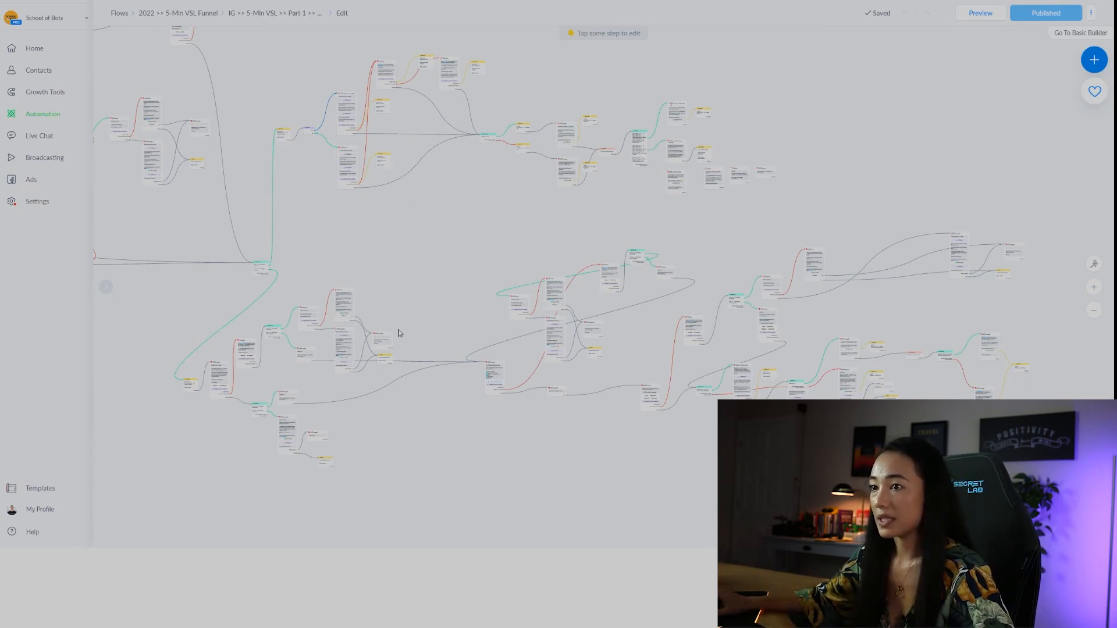
scroll(271, 376, up, 3)
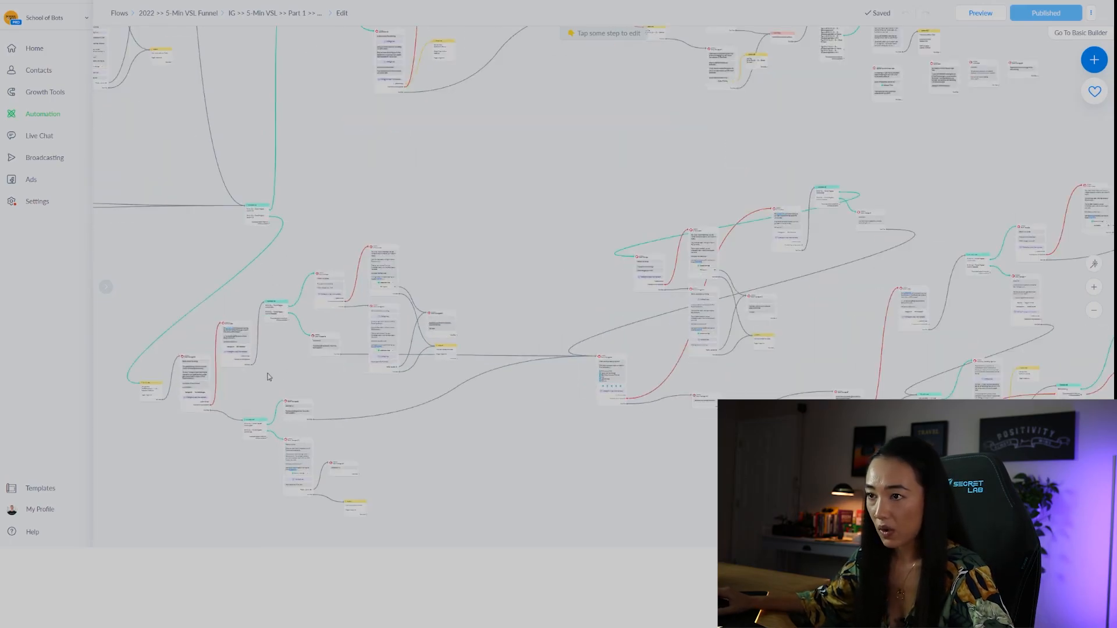
scroll(217, 419, up, 2)
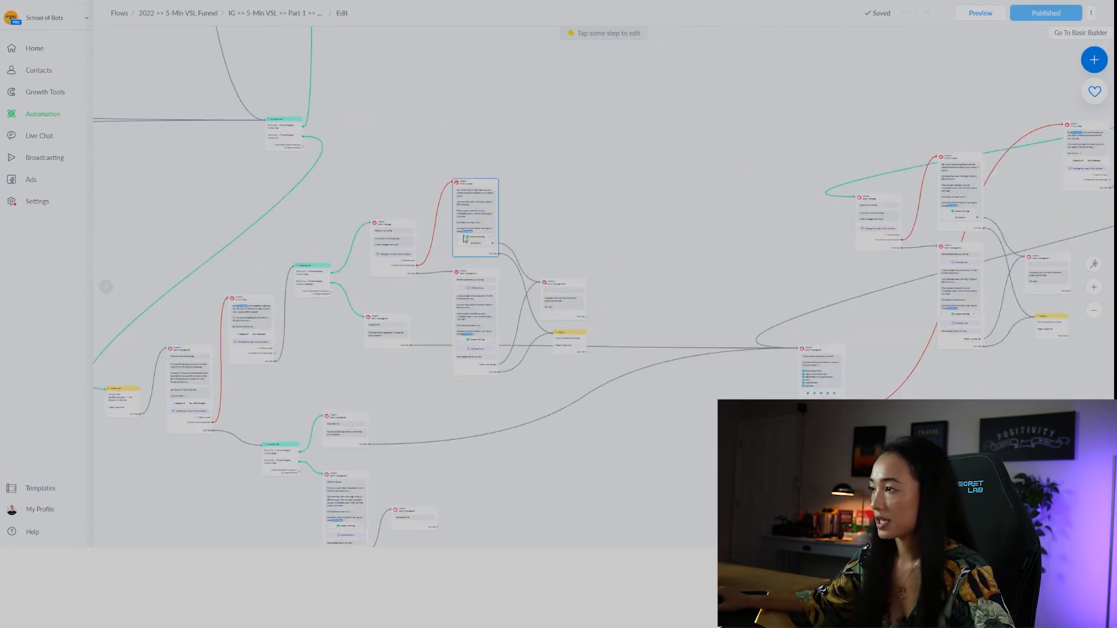
drag(786, 479, 453, 486)
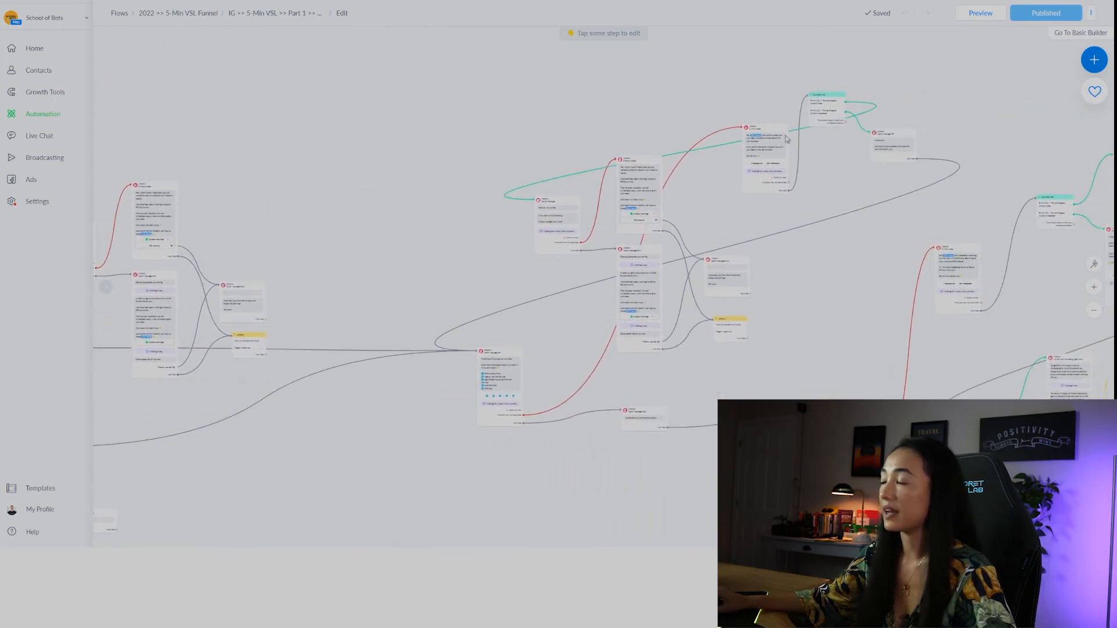
drag(859, 336, 536, 359)
scroll(414, 334, down, 3)
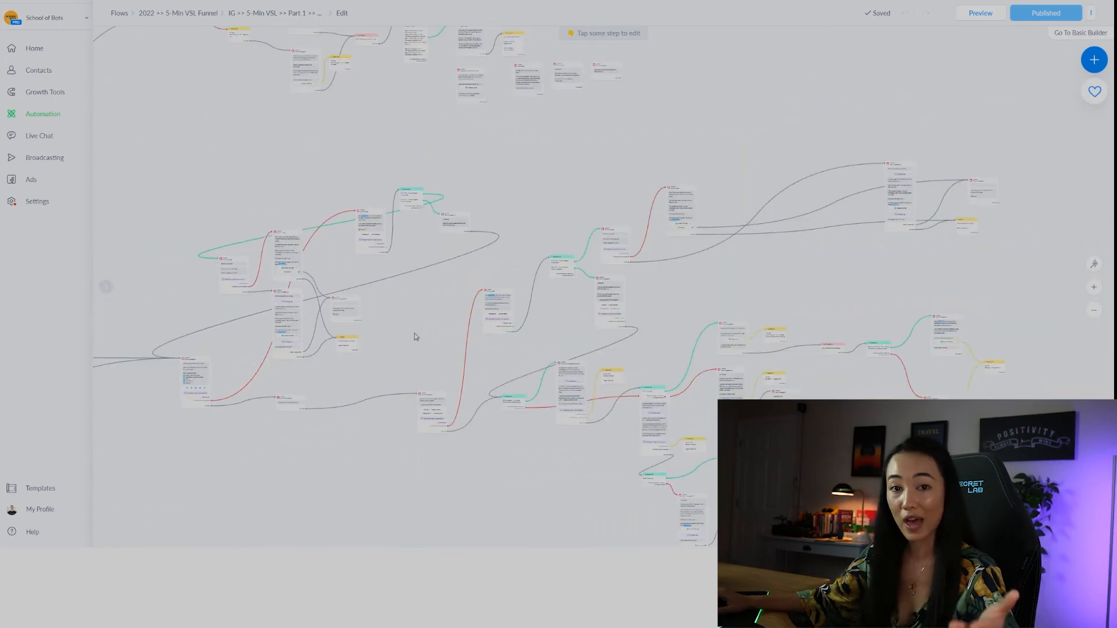
drag(786, 275, 888, 330)
scroll(702, 379, down, 1)
scroll(703, 383, down, 1)
drag(648, 271, 689, 237)
scroll(726, 344, down, 1)
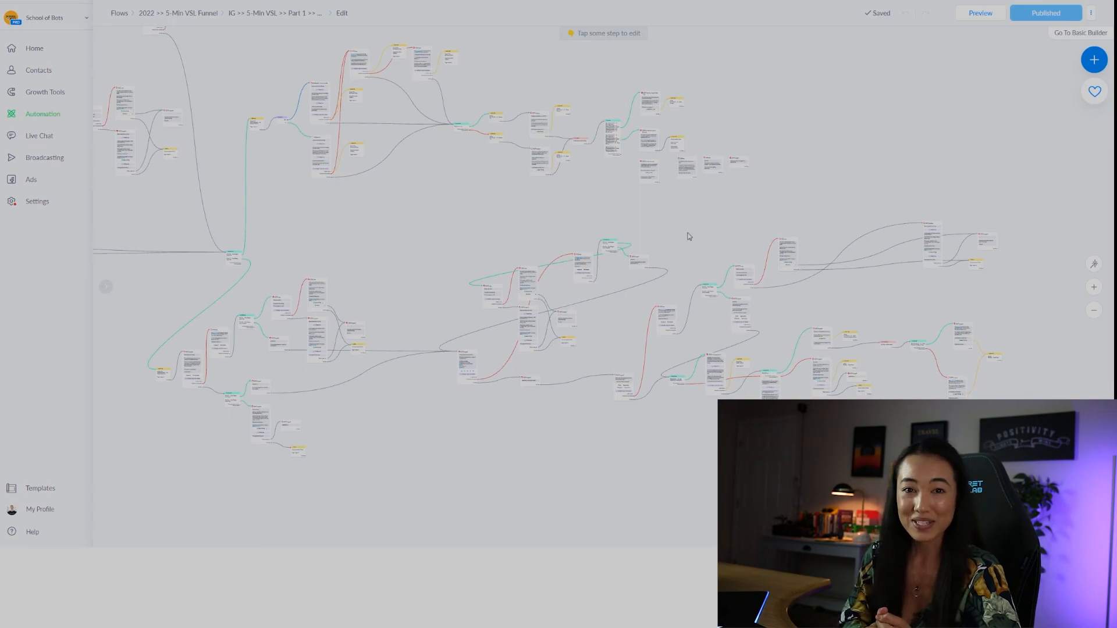